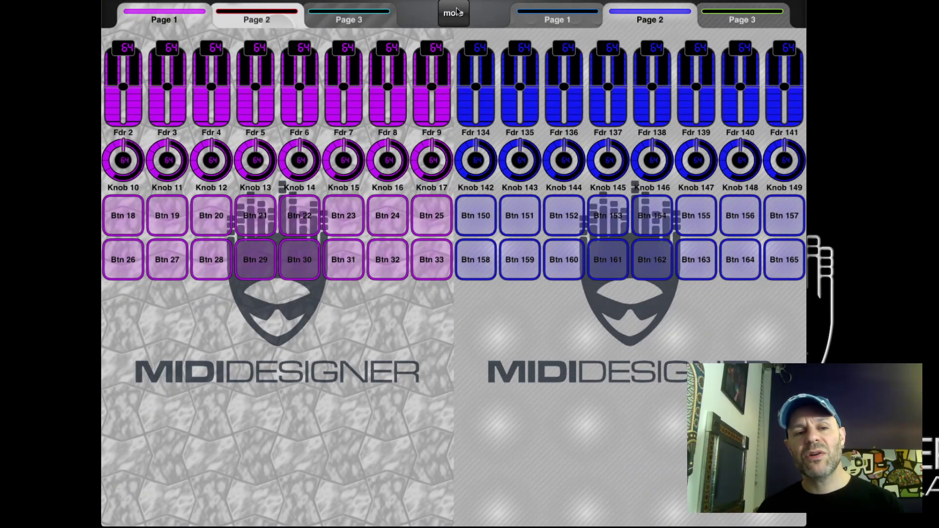
Turn on design mode and delete the MIDI Designer logo image behind the purple bank.
click(454, 13)
click(438, 87)
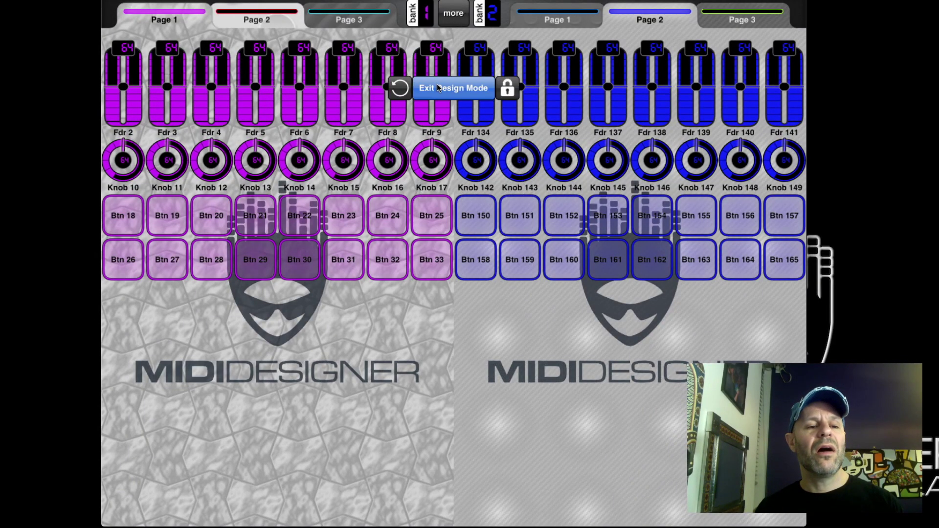
click(285, 418)
click(286, 386)
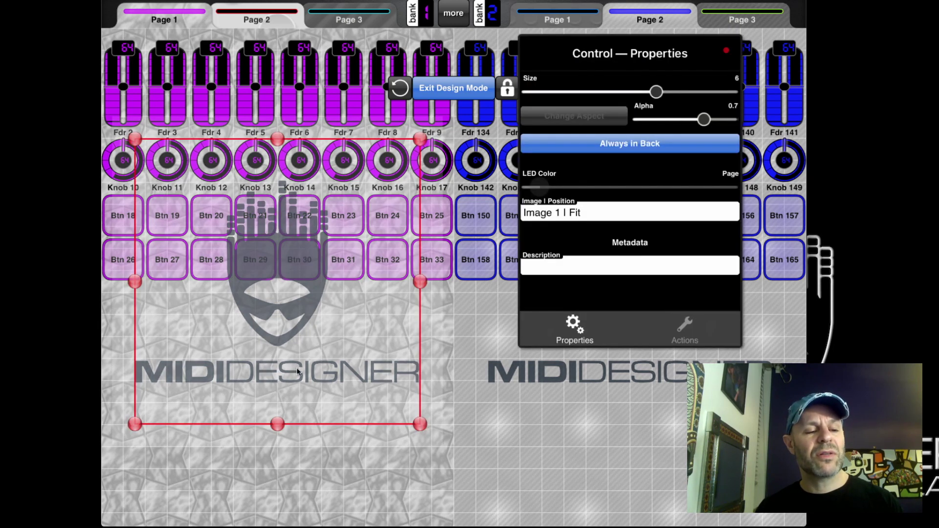
click(689, 325)
click(664, 77)
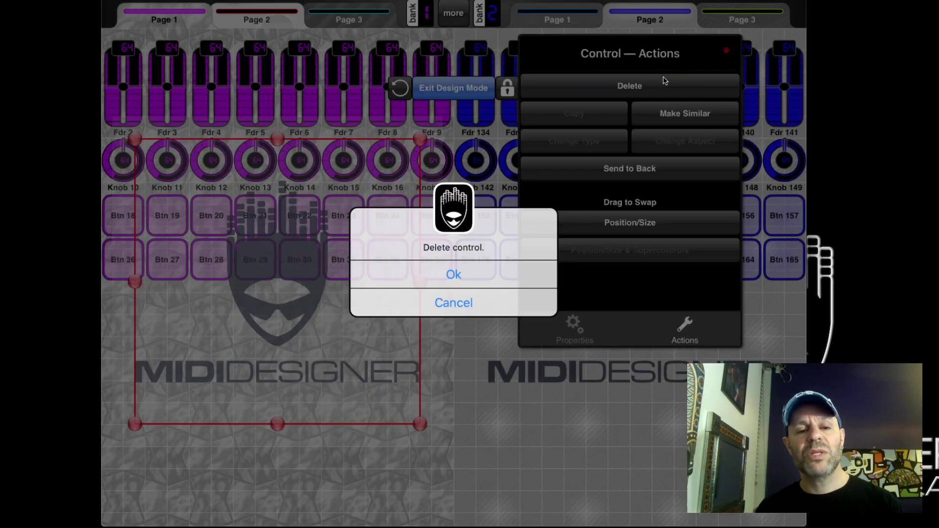
click(473, 283)
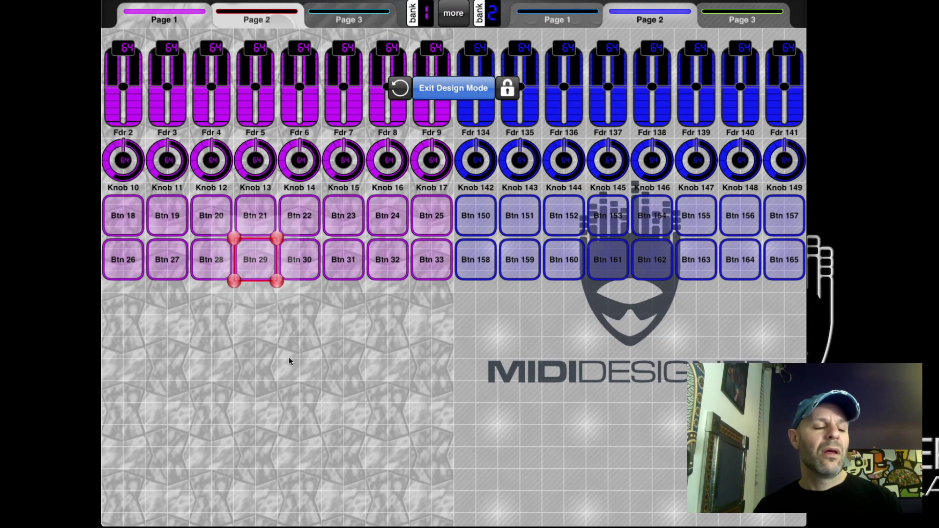
click(288, 357)
Add one panel and size it over Knob 12, Knob 13 and Btn 20, 21, 28, 29.
click(259, 360)
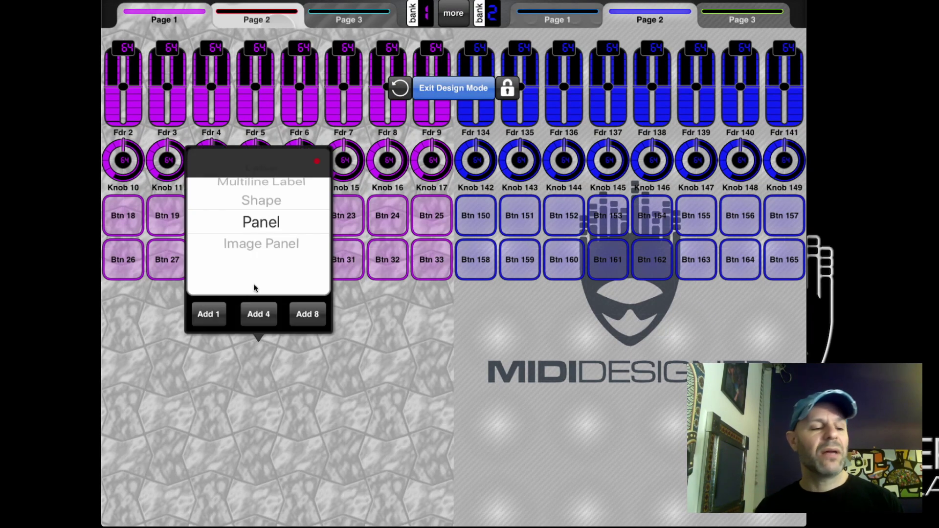
click(206, 315)
drag(292, 342, 261, 323)
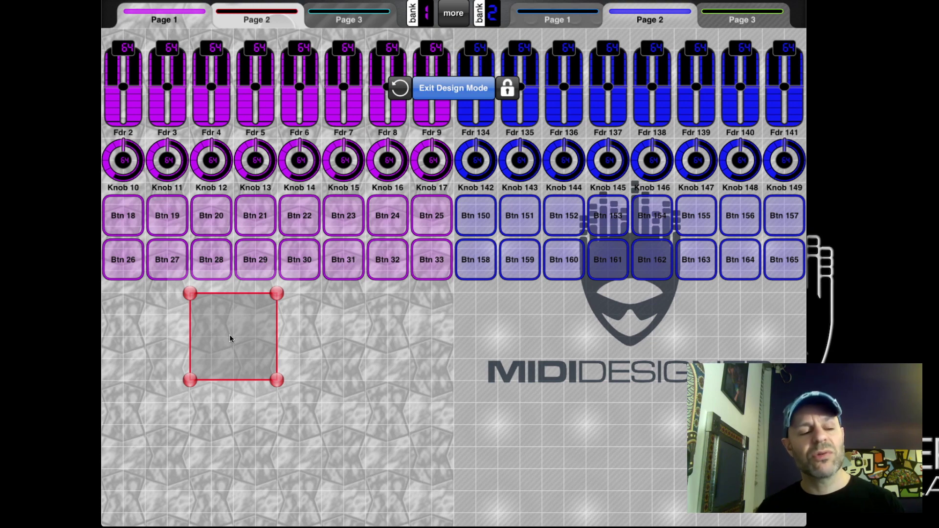
drag(230, 335, 227, 236)
drag(276, 195, 271, 137)
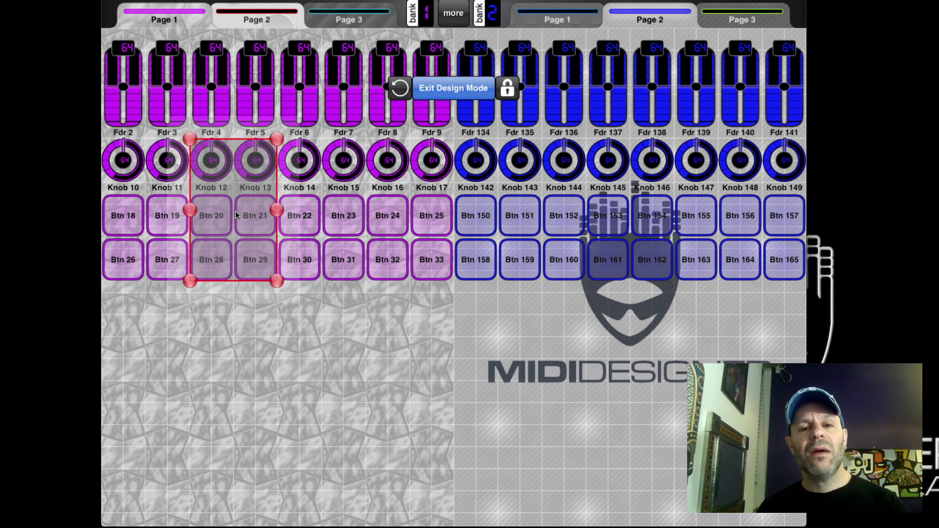
mouse_move(235, 213)
mouse_down()
mouse_move(258, 335)
mouse_move(245, 294)
mouse_move(255, 228)
mouse_move(239, 227)
mouse_move(238, 210)
mouse_up()
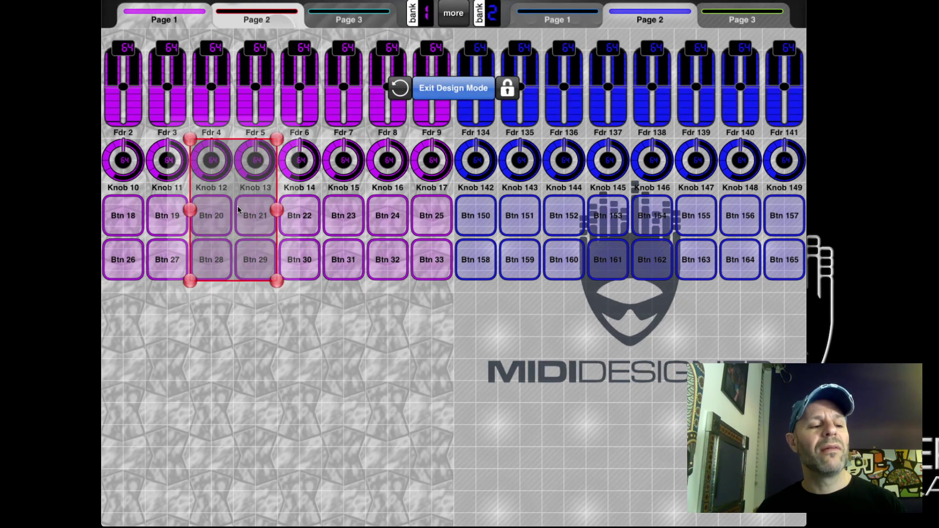
click(238, 211)
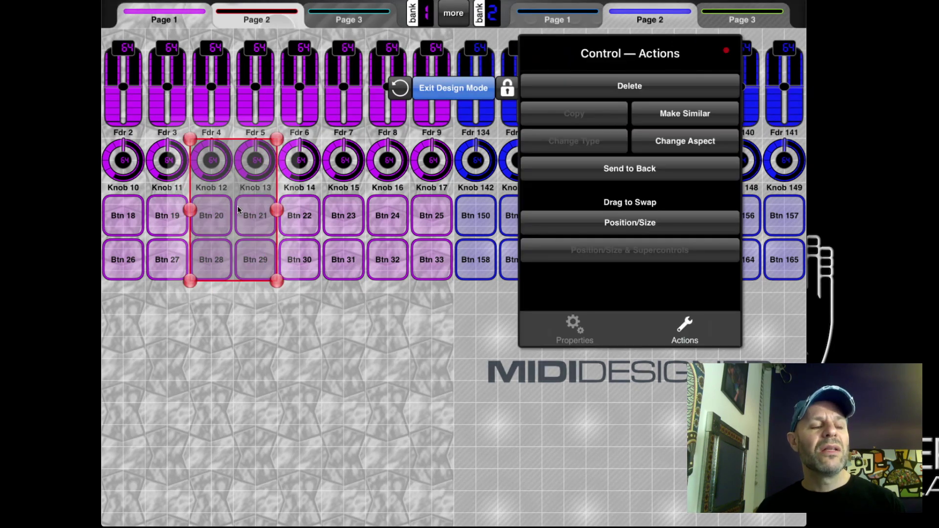
Turn on Allow Panel Controls so the panel holds the six controls, then move it below the grid.
click(575, 325)
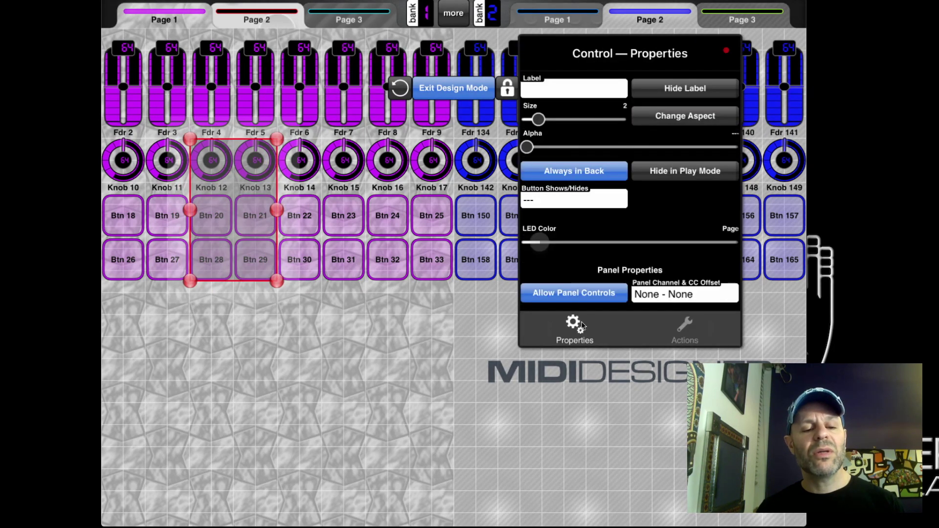
click(602, 293)
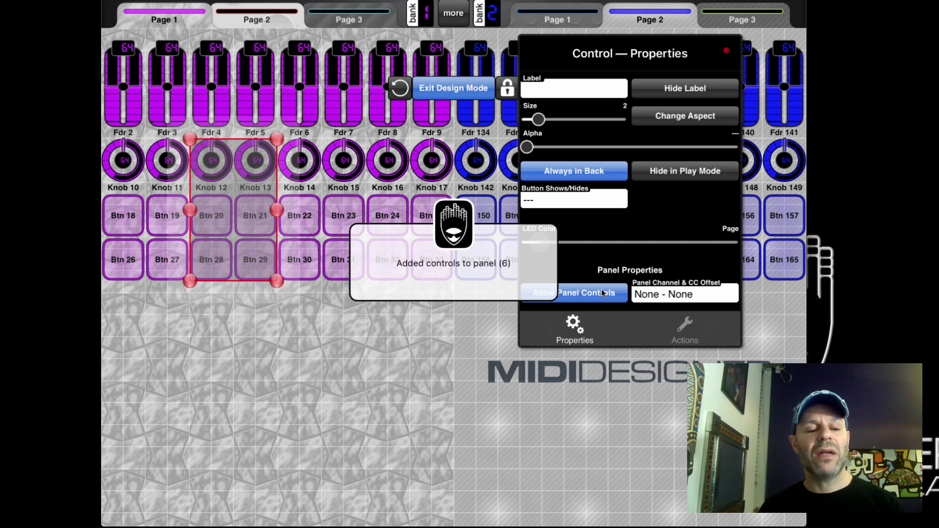
click(251, 198)
drag(235, 186, 268, 373)
click(387, 368)
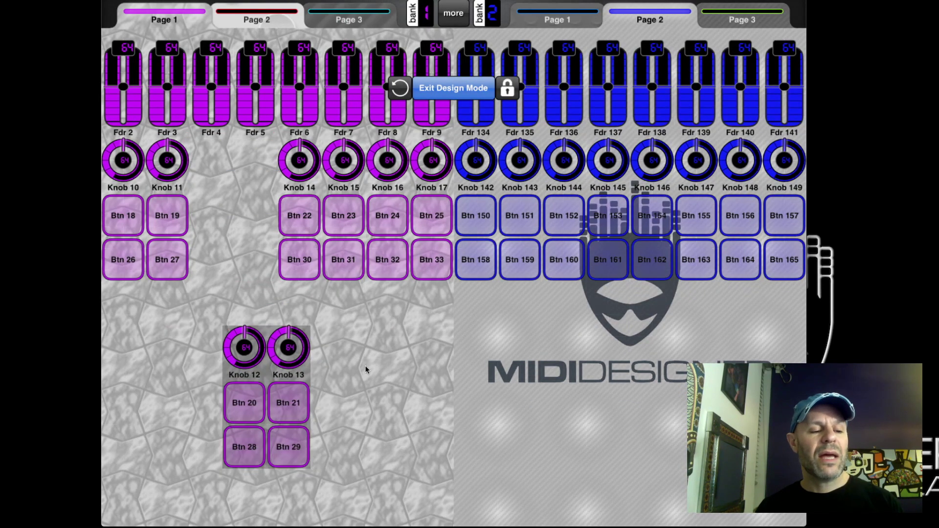
Return Knob 13 to the top knob row and put Knob 14 in the panel beside Knob 12.
drag(288, 346, 203, 166)
drag(309, 154, 296, 348)
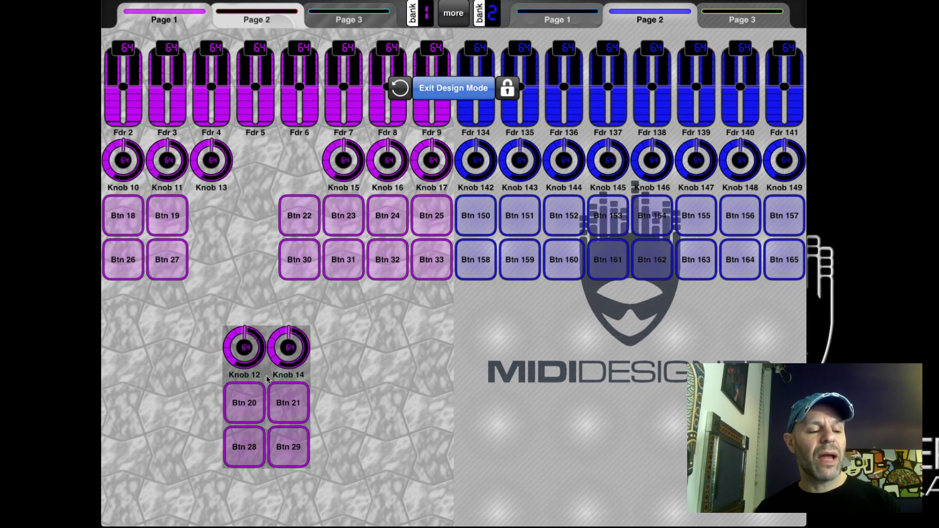
click(266, 374)
drag(266, 375, 287, 385)
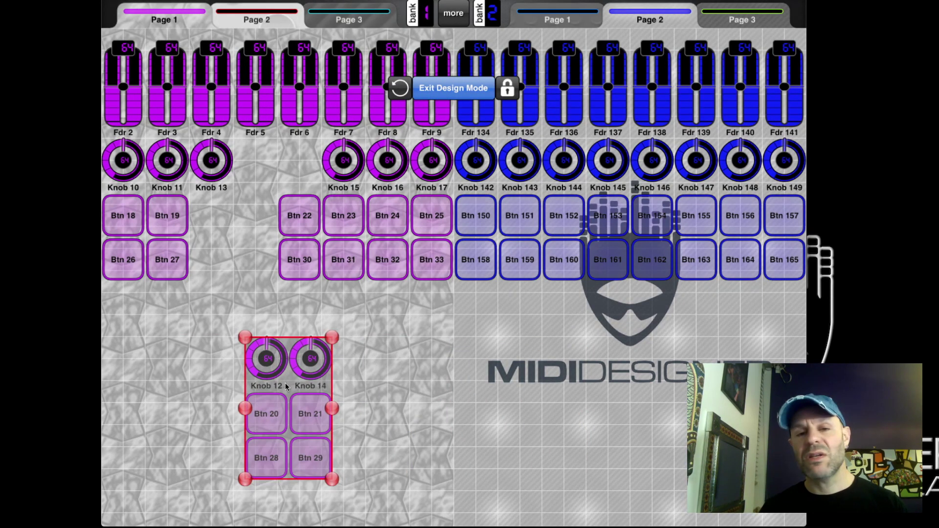
Give the panel Alpha 0.6, LED Color 142 and the label 'Panel 55'.
double_click(286, 384)
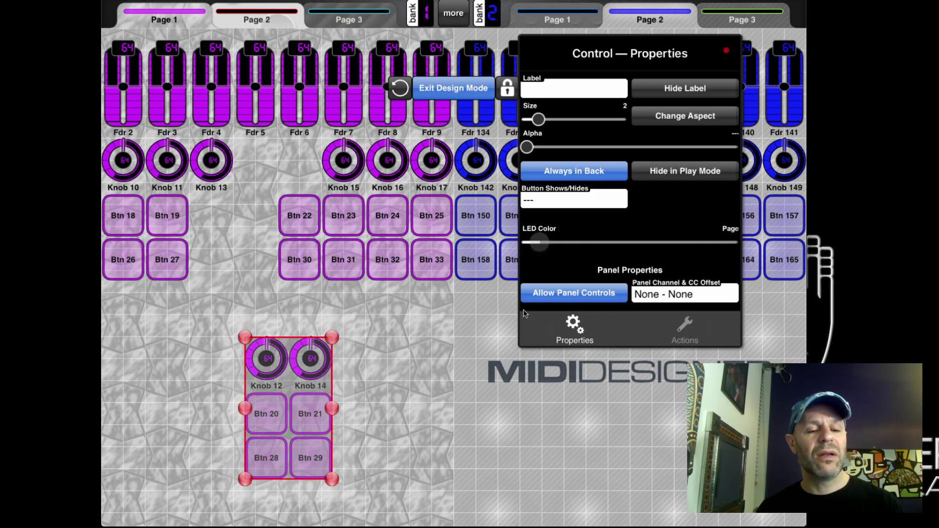
drag(532, 146, 652, 148)
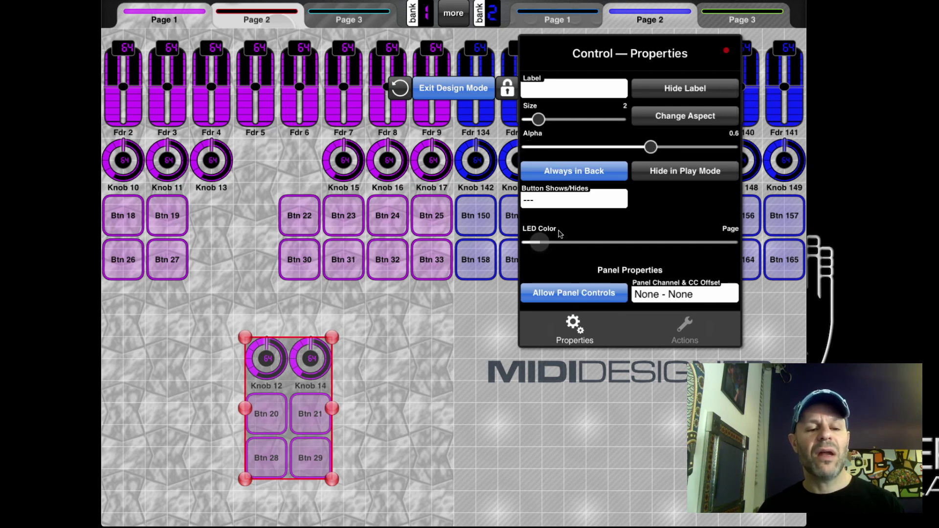
drag(541, 246, 638, 245)
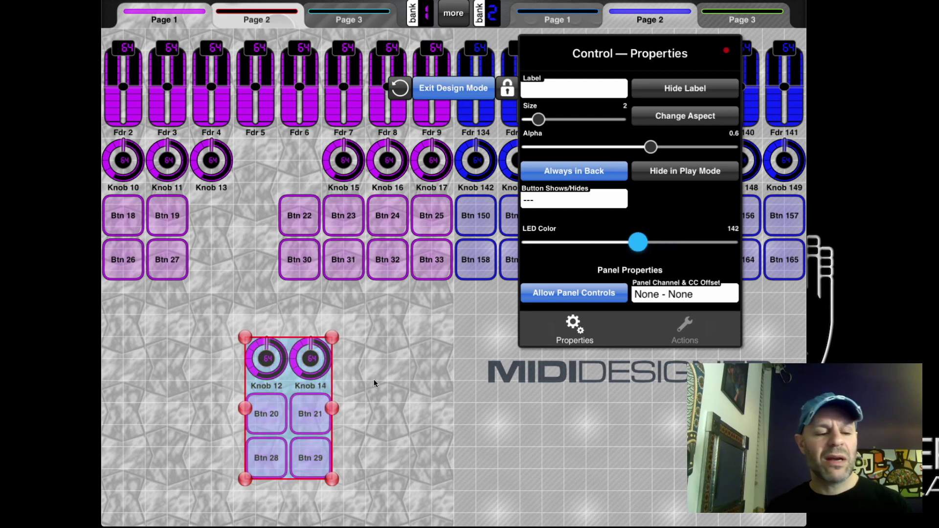
click(563, 81)
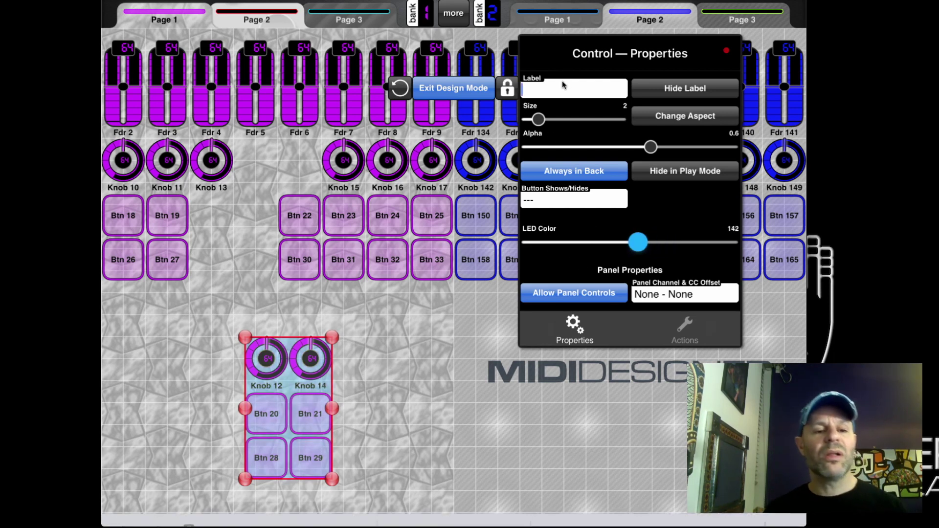
text(Panel )
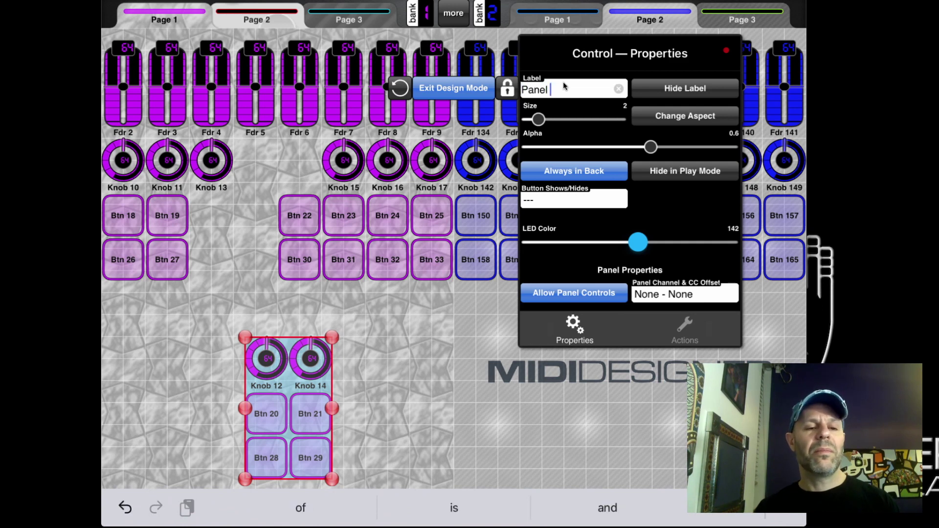
text(55)
key(Return)
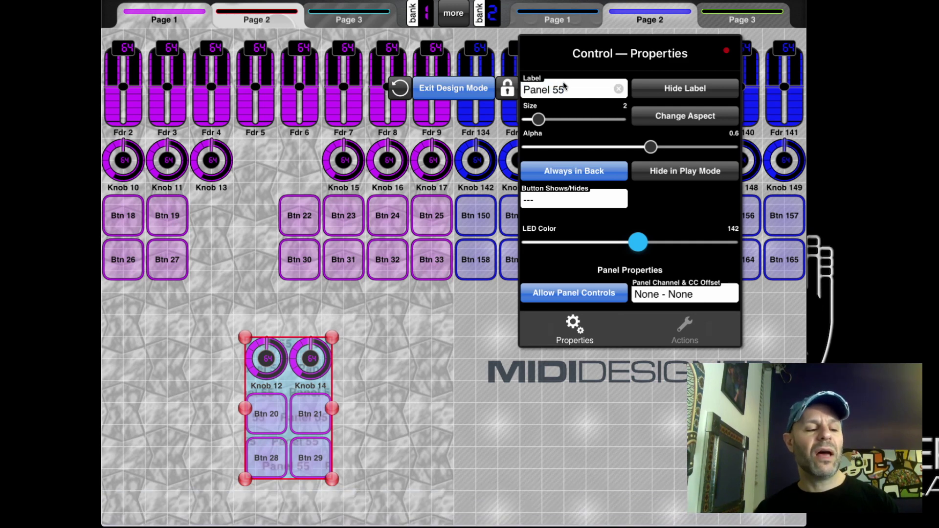
click(374, 399)
click(375, 399)
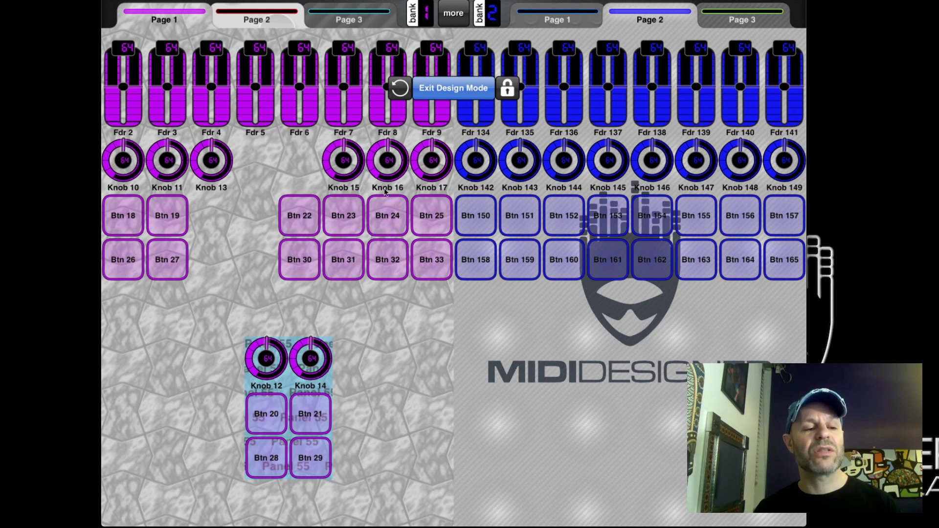
Re-enter design mode and move Knob 13 down beside Panel 55.
click(456, 14)
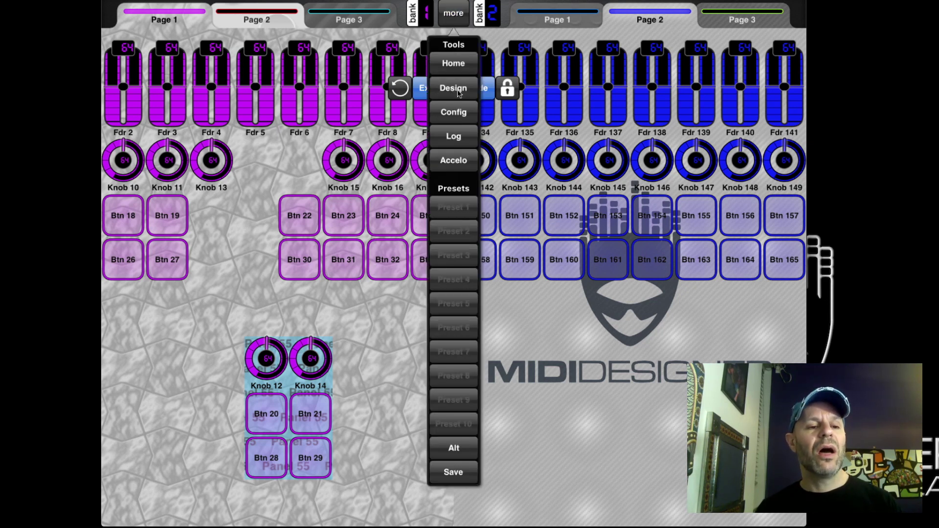
click(463, 91)
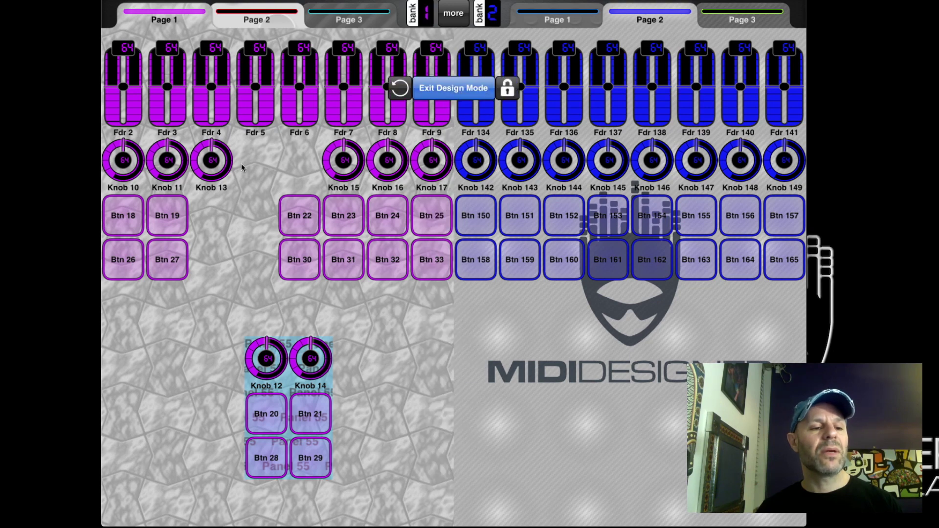
drag(204, 167, 188, 371)
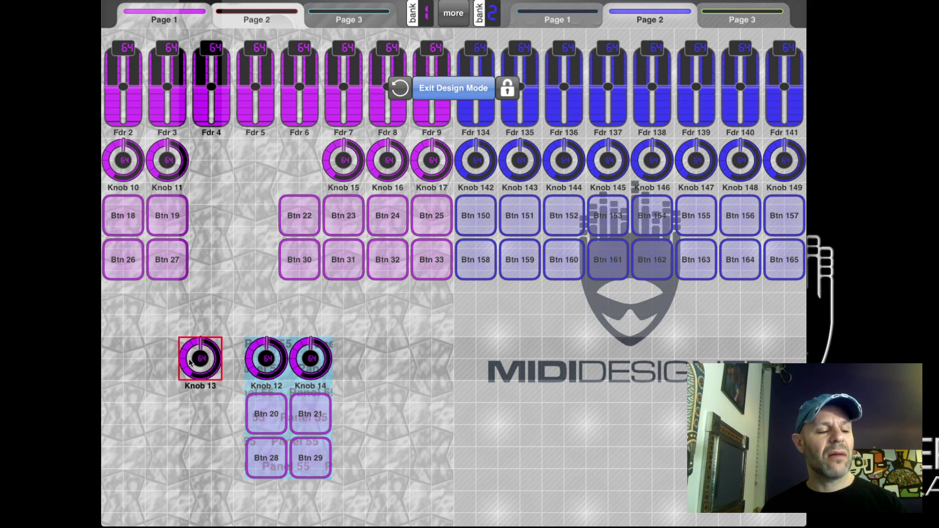
Make Knob 13 a supercontrol with Knob 12 and Knob 14 as its subcontrols.
click(190, 362)
click(671, 327)
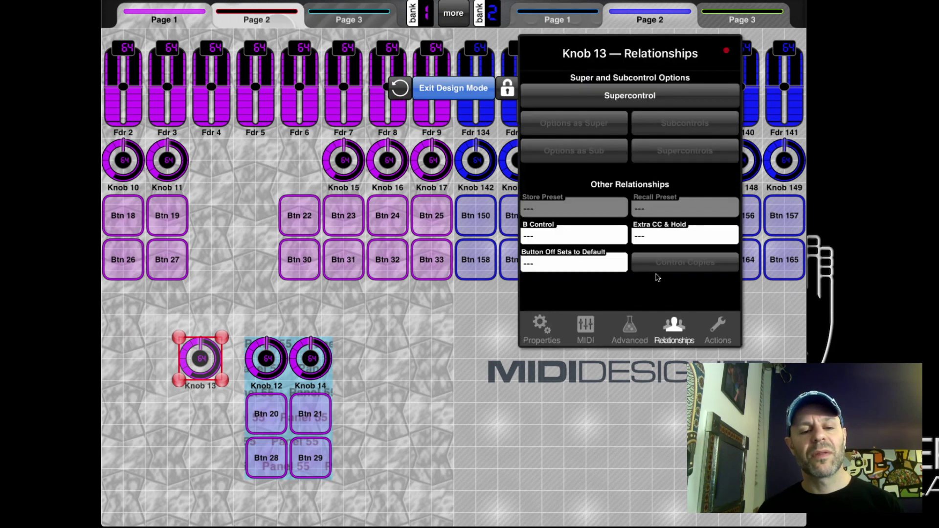
click(633, 95)
click(672, 122)
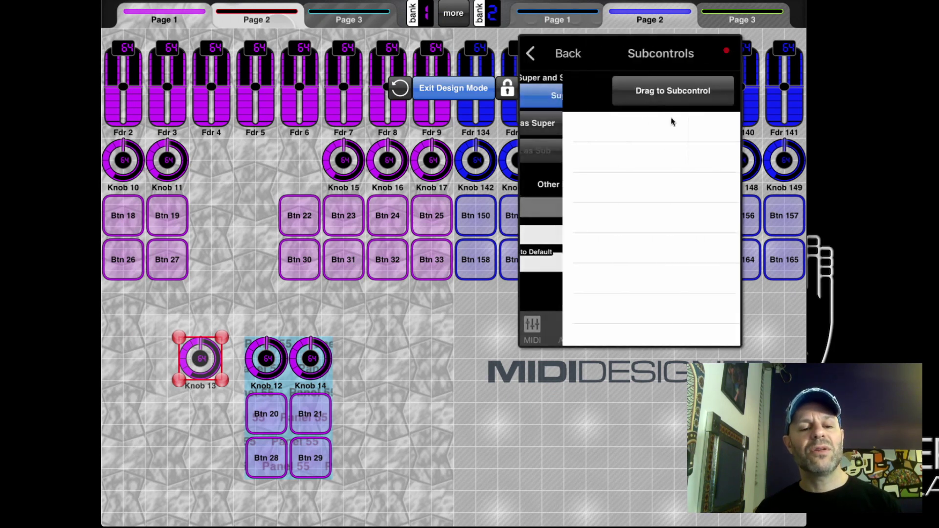
drag(630, 92, 261, 367)
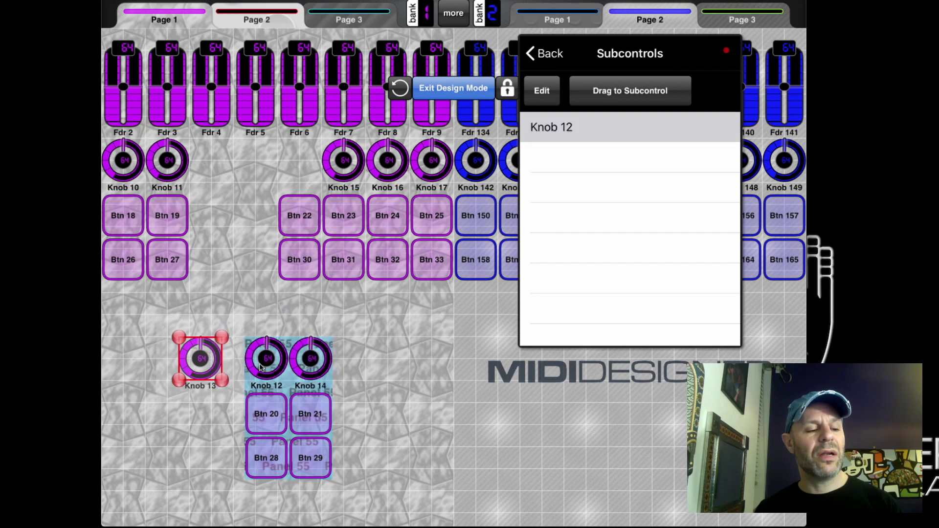
drag(651, 94, 305, 355)
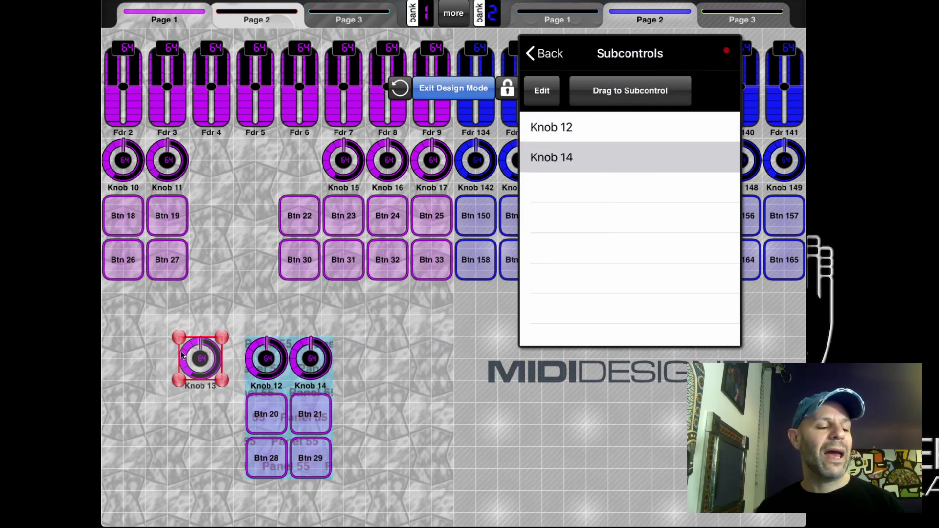
click(182, 353)
click(183, 351)
Set Knob 13's supercontrol option to Sequential and exit design mode.
click(590, 125)
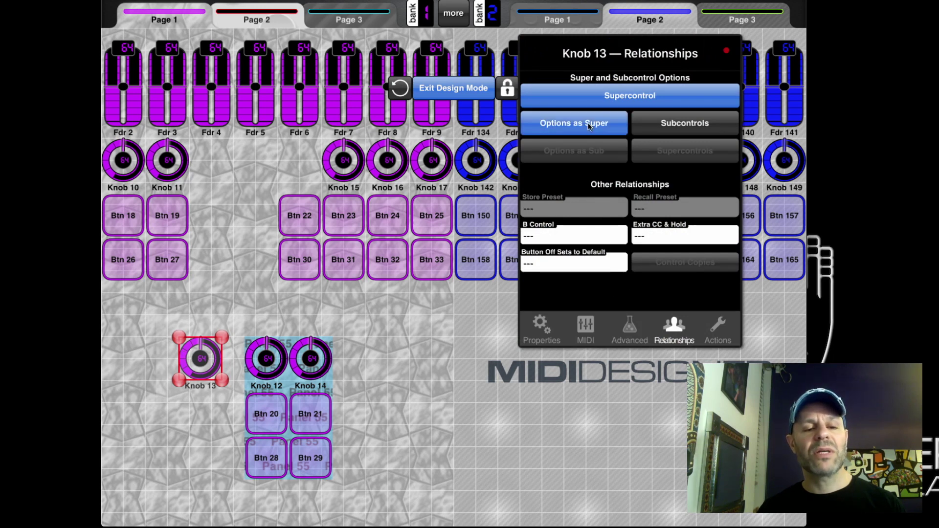
click(604, 305)
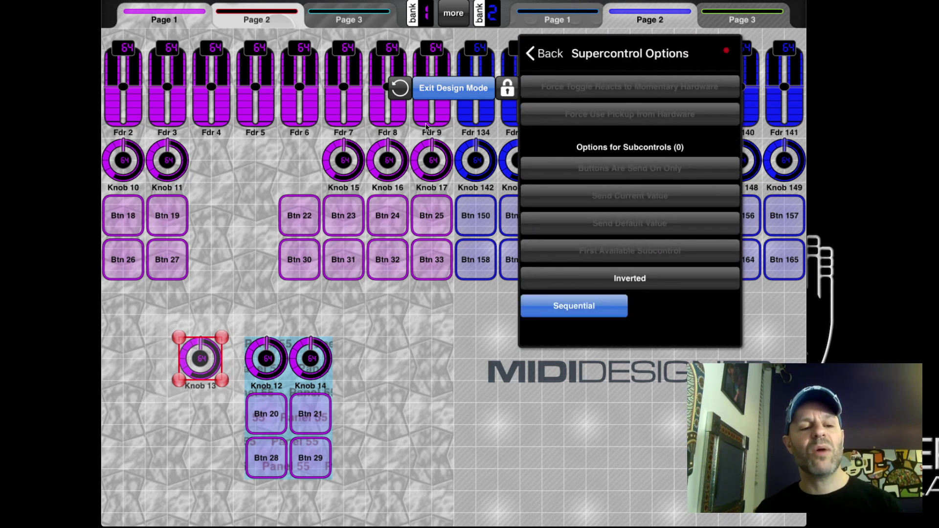
click(426, 83)
click(428, 85)
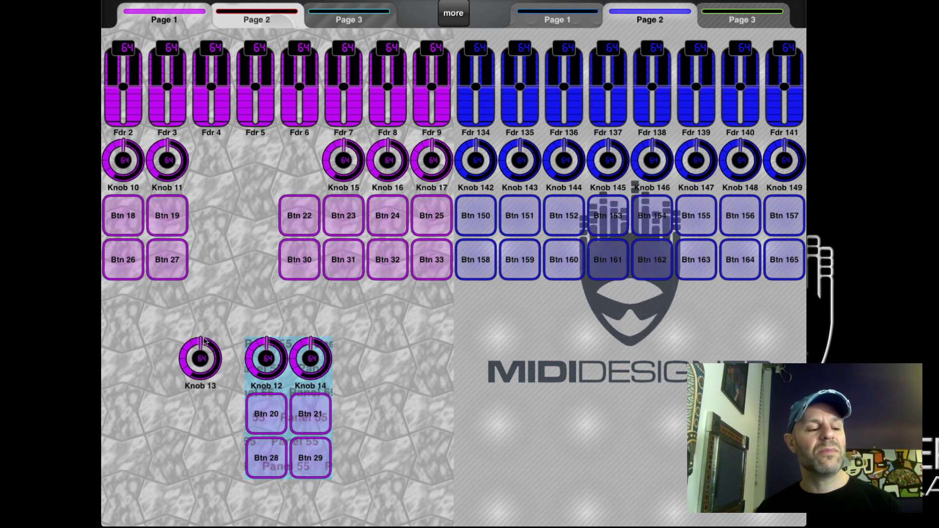
Turn Knob 13, open and clear the MIDI log beside the layout, then turn Knob 13 again.
mouse_move(205, 341)
mouse_down()
mouse_move(202, 376)
mouse_move(199, 335)
mouse_move(195, 350)
mouse_up()
click(447, 16)
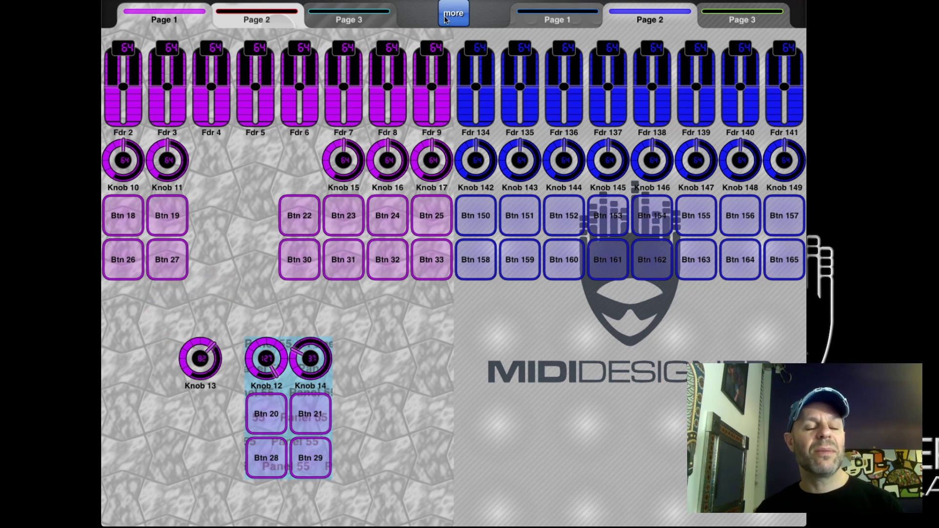
click(456, 135)
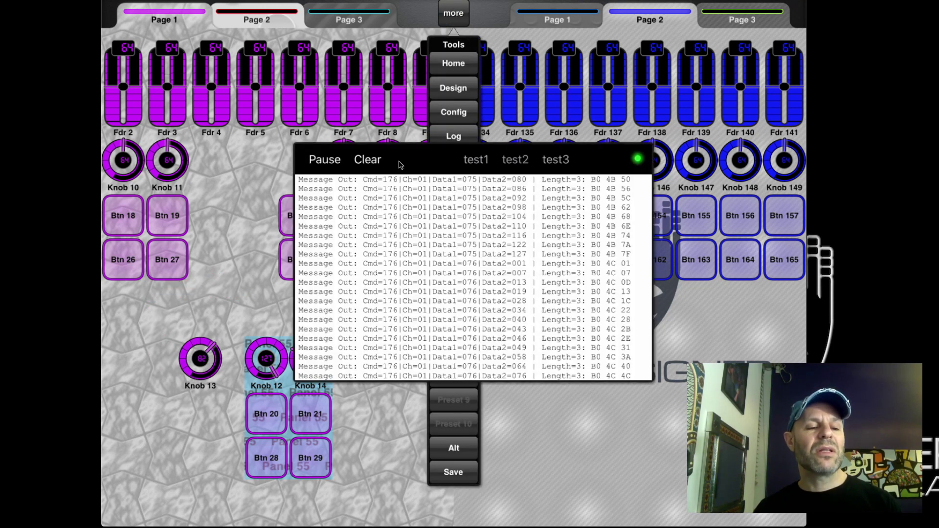
click(376, 160)
drag(425, 160, 577, 136)
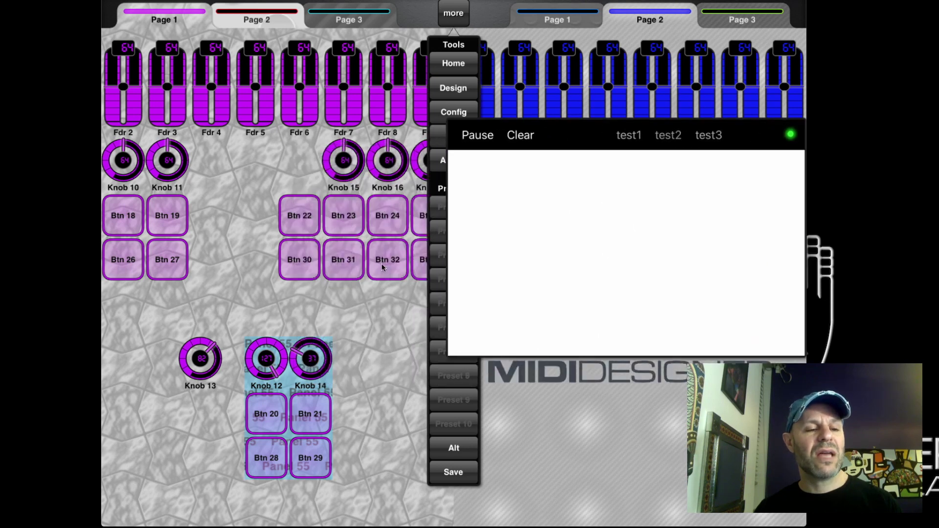
click(387, 298)
drag(201, 360, 204, 340)
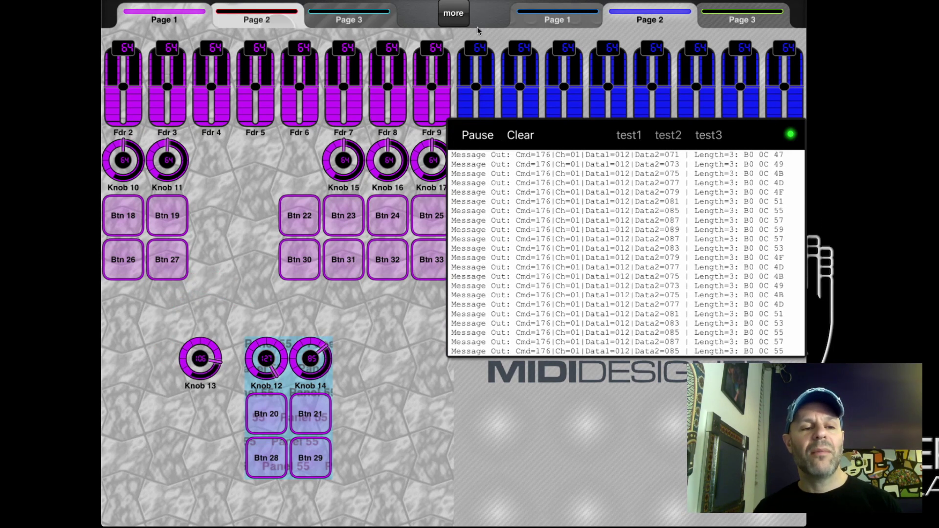
click(454, 14)
Set Panel 55 to Hide in Play Mode, exit design mode and clear the MIDI log.
click(454, 88)
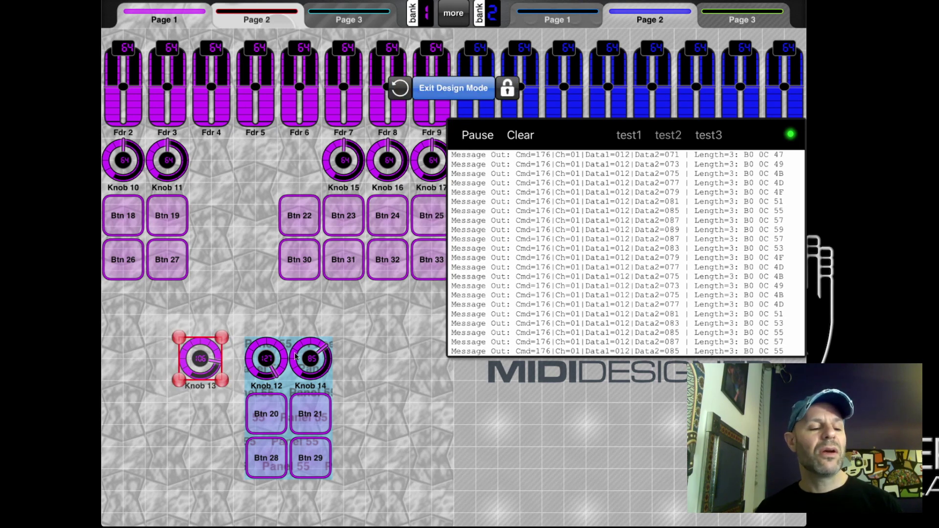
click(286, 377)
click(287, 377)
click(290, 390)
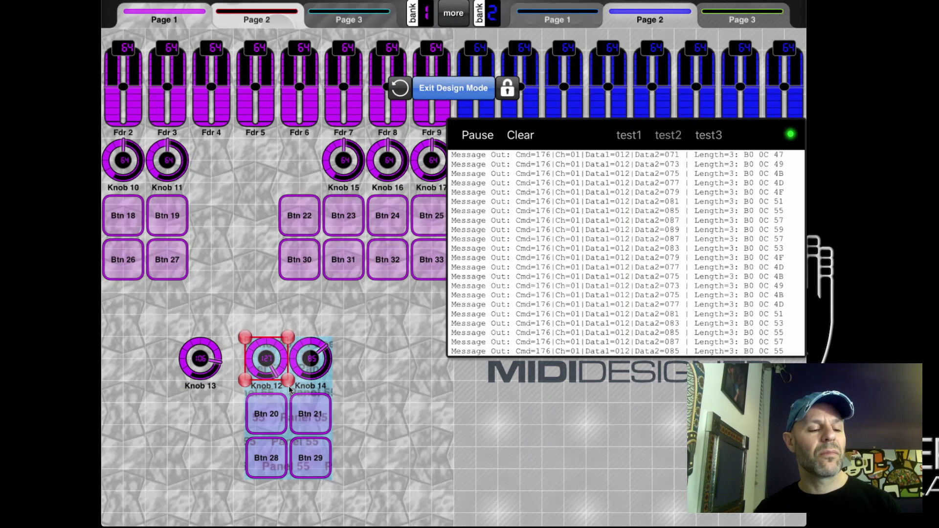
click(399, 396)
double_click(290, 390)
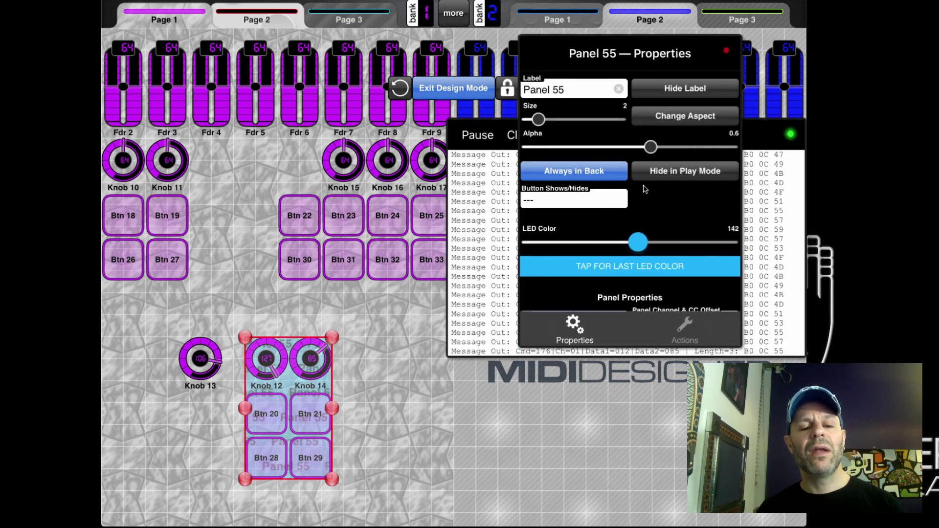
click(711, 176)
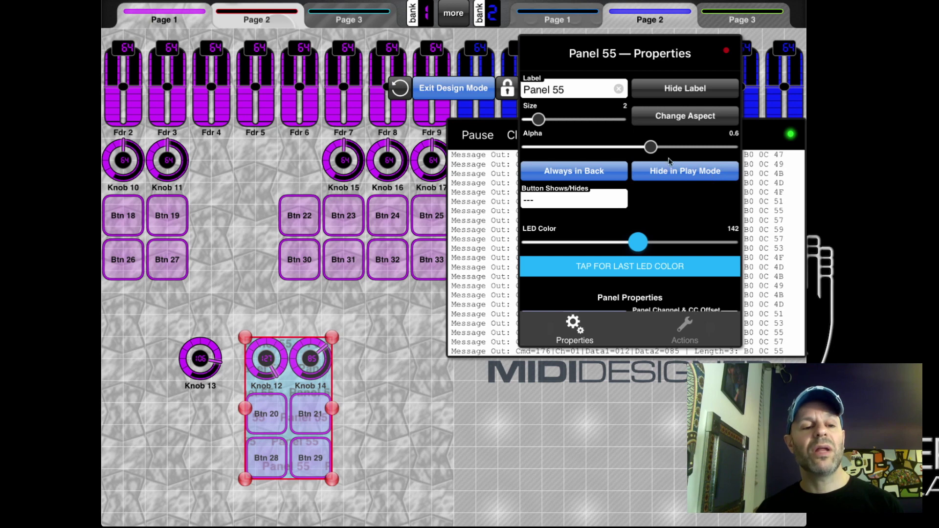
click(435, 88)
click(436, 87)
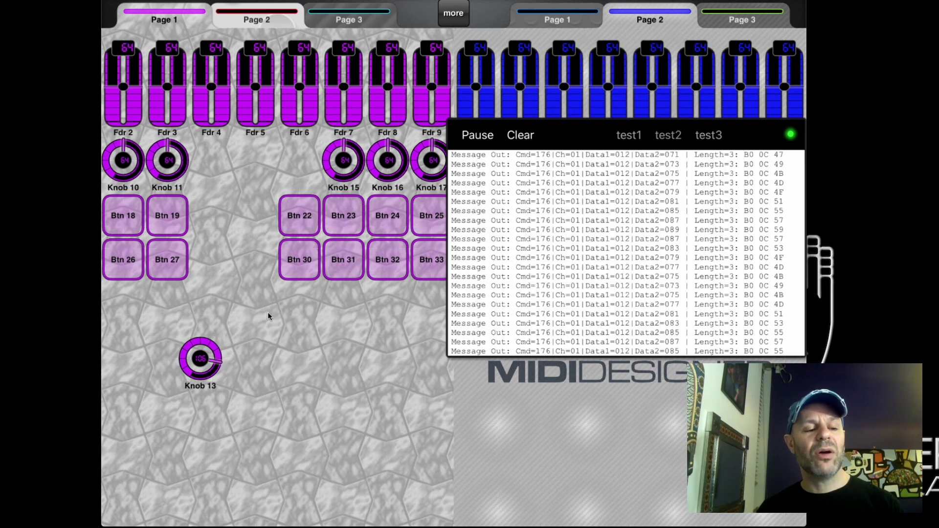
click(520, 135)
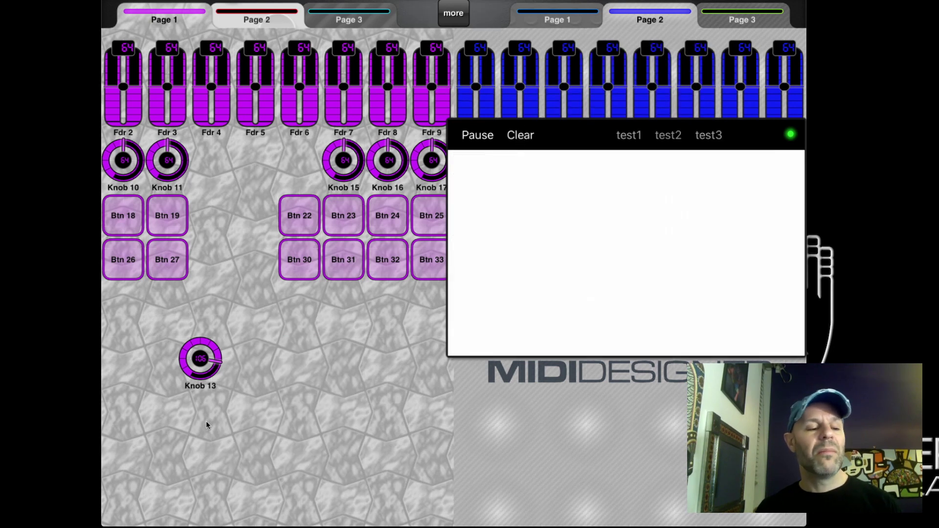
Turn Knob 13 from 105 to 82, then close the MIDI log.
mouse_move(212, 360)
mouse_down()
mouse_move(206, 379)
mouse_move(205, 359)
mouse_up()
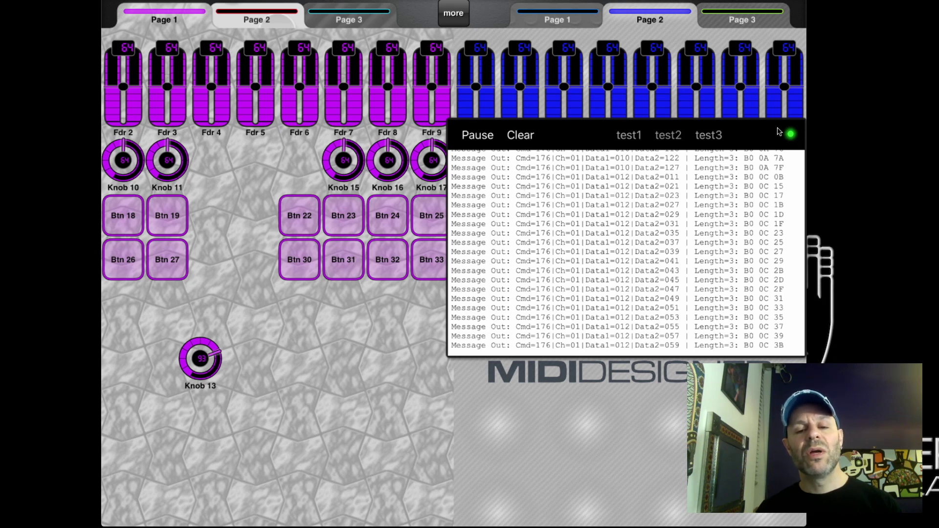
click(791, 135)
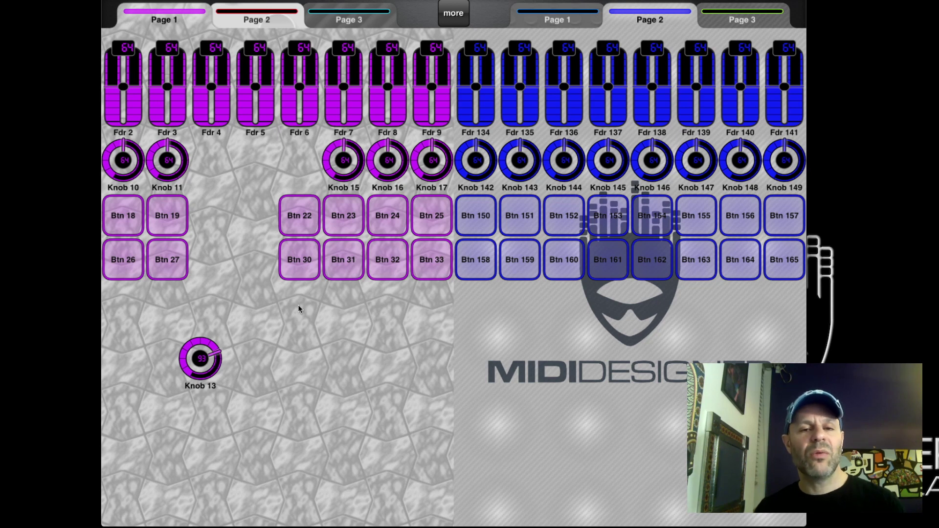
In design mode, turn off Hide in Play Mode for Panel 55.
click(459, 12)
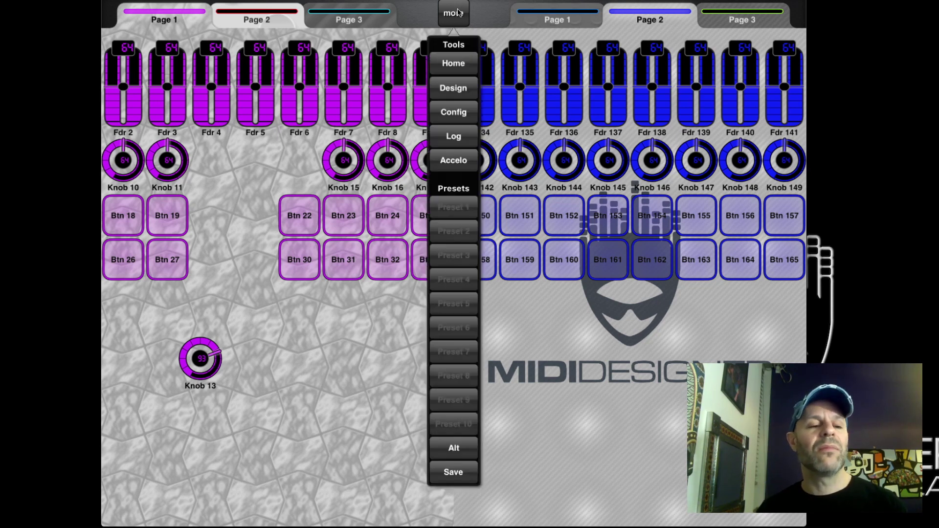
click(464, 90)
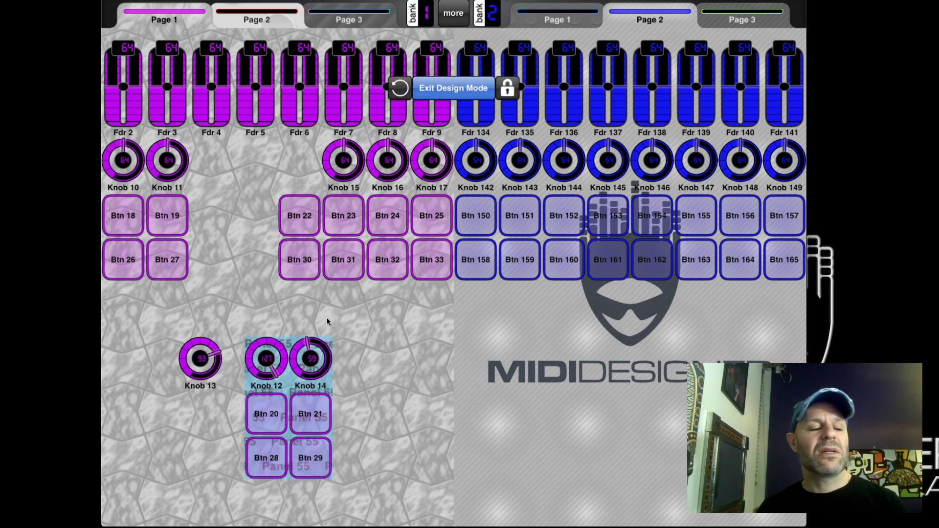
click(288, 391)
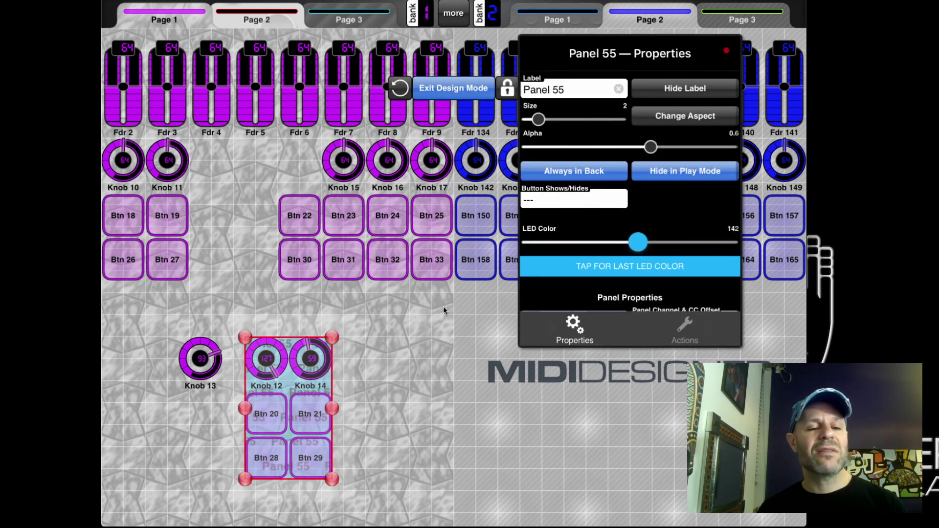
click(703, 171)
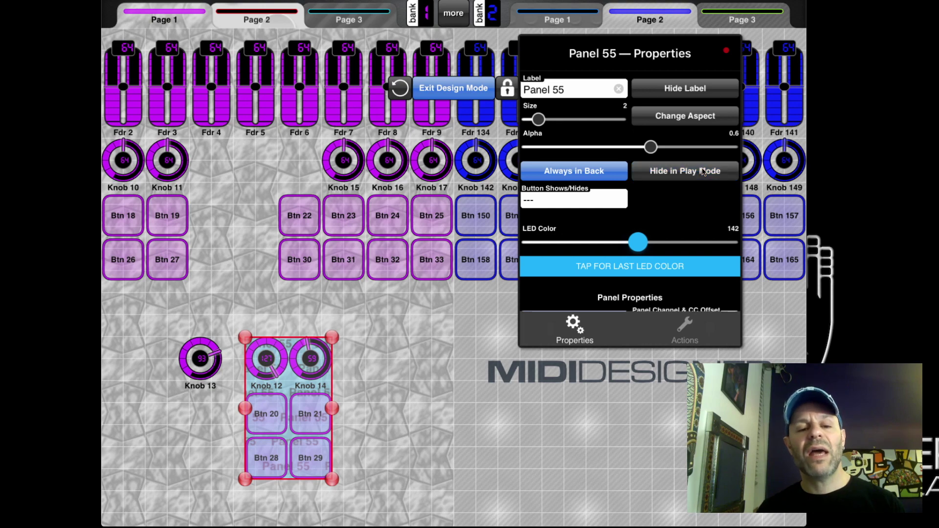
click(465, 348)
Move Btn 30 out of the grid and reshape it into a wide bar above Knob 12.
click(313, 263)
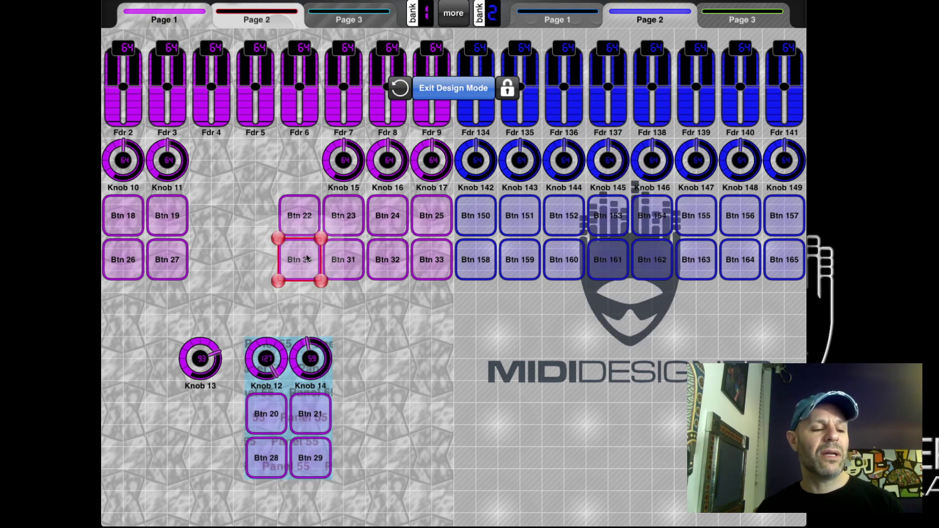
drag(307, 261, 382, 330)
drag(363, 405, 266, 246)
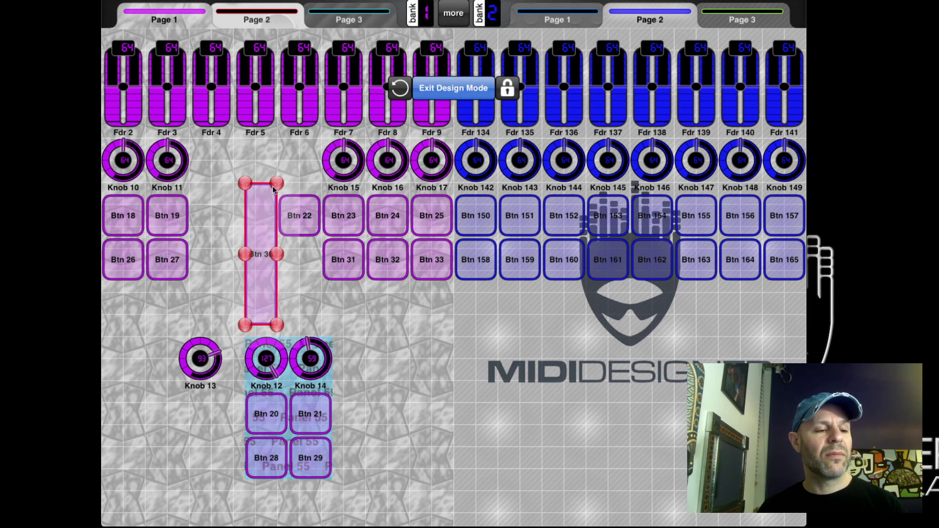
drag(272, 185, 331, 319)
Relabel Btn 30 as 'Show'.
click(299, 310)
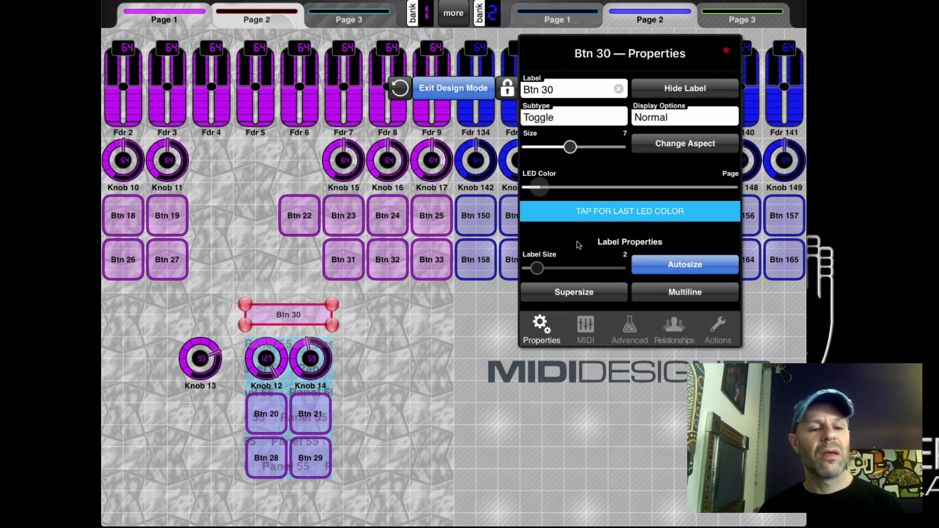
click(619, 89)
text(Show)
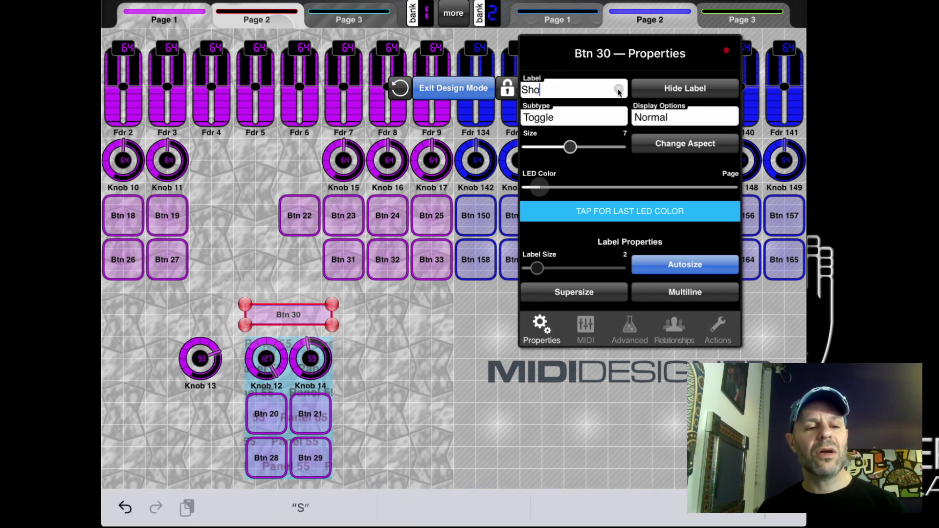
click(404, 333)
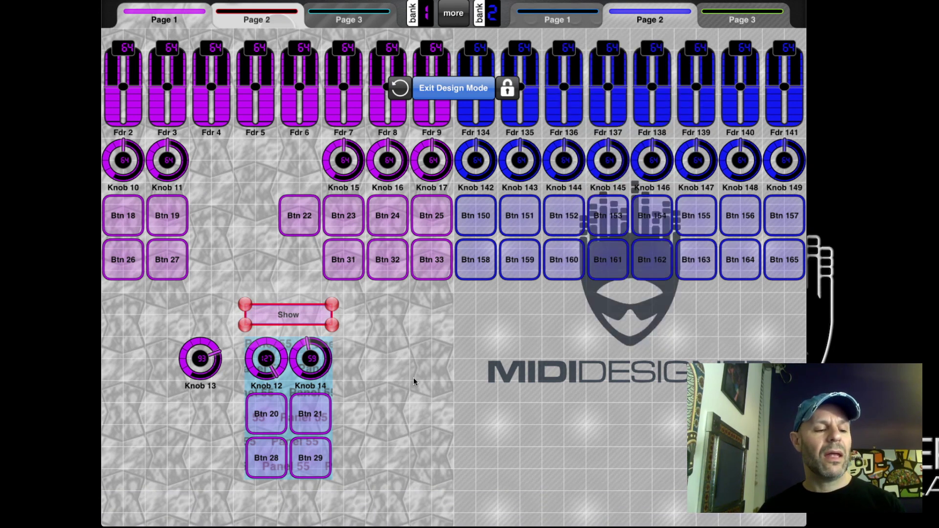
Set Panel 55's Button Shows/Hides to Show and apply it.
click(287, 393)
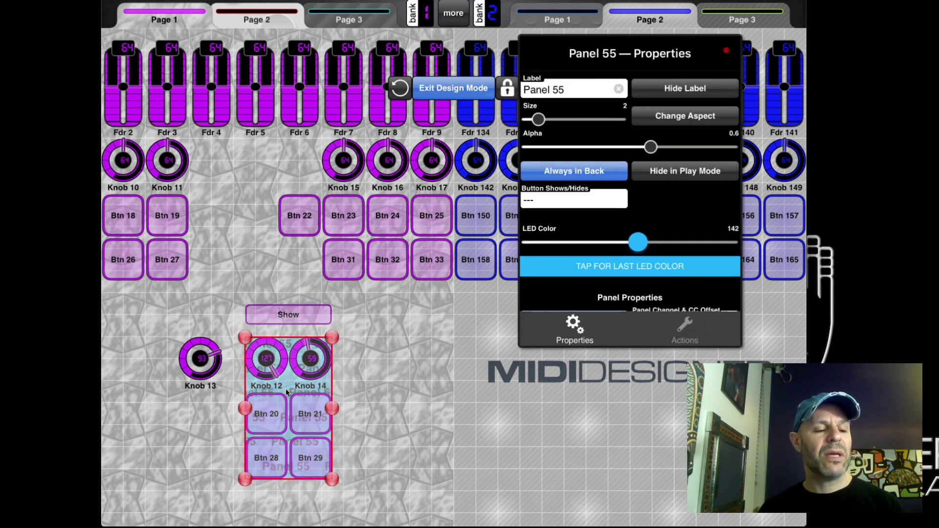
click(580, 204)
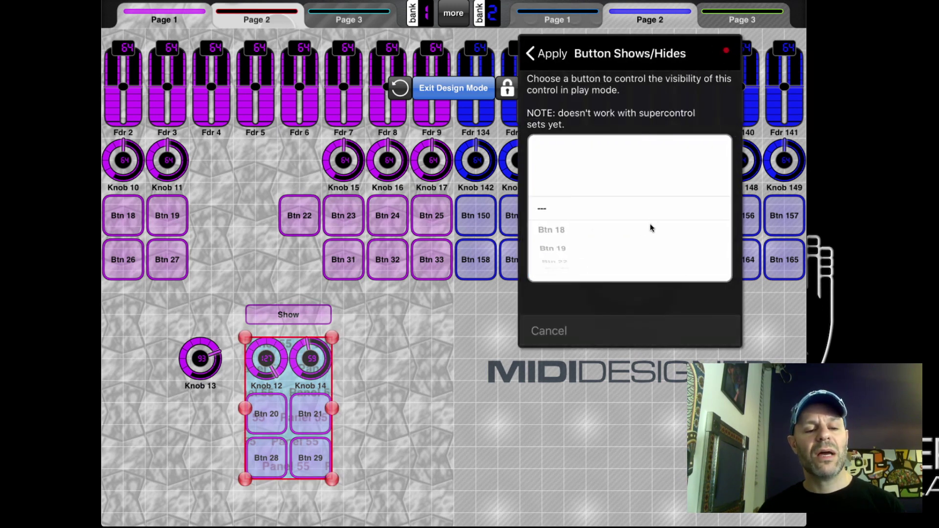
drag(650, 224, 650, 185)
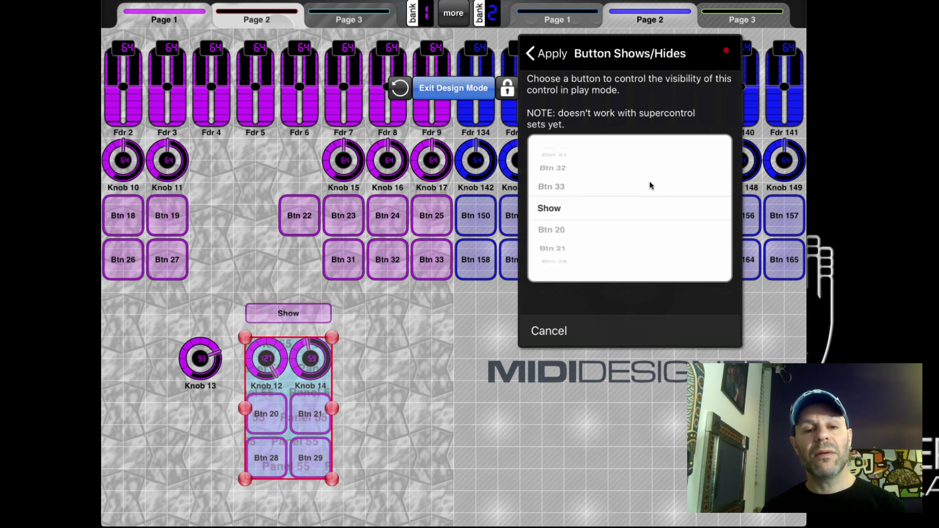
click(544, 54)
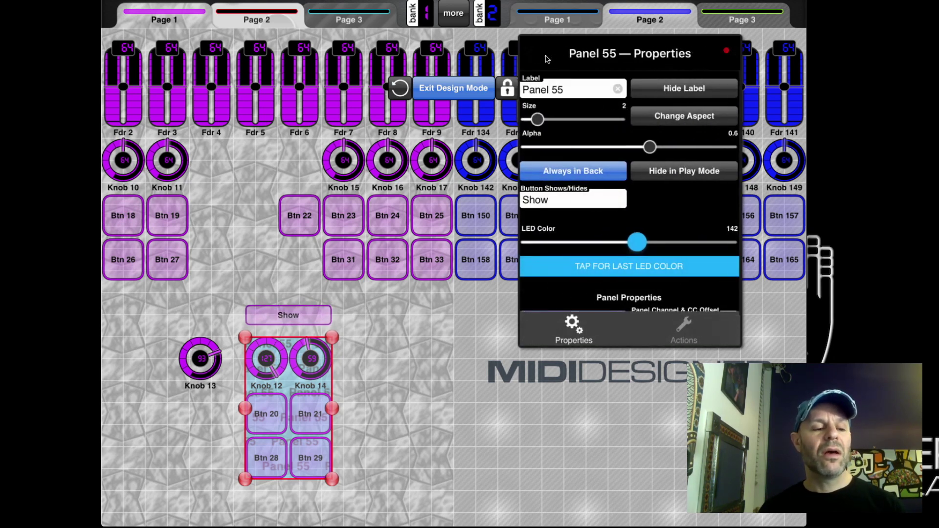
click(458, 89)
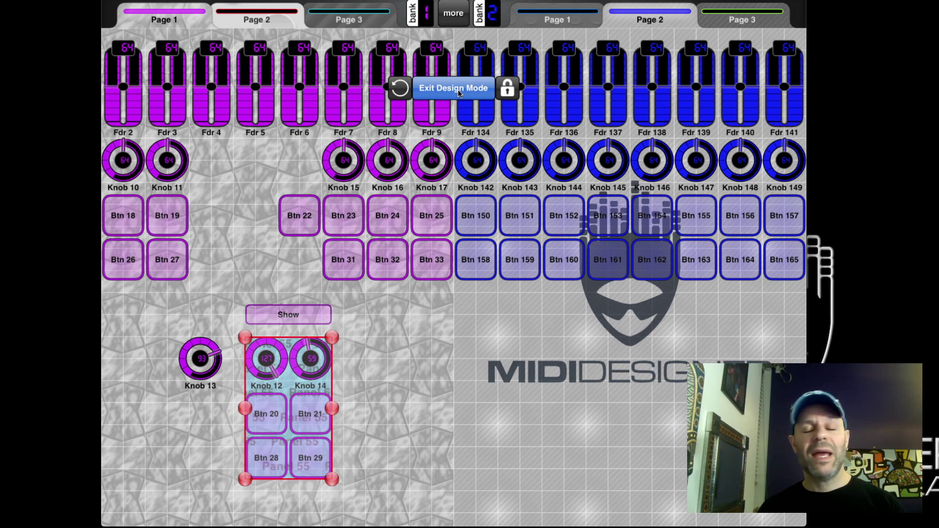
Exit design mode and toggle Show repeatedly, checking that Panel 55 hides and reappears.
click(458, 90)
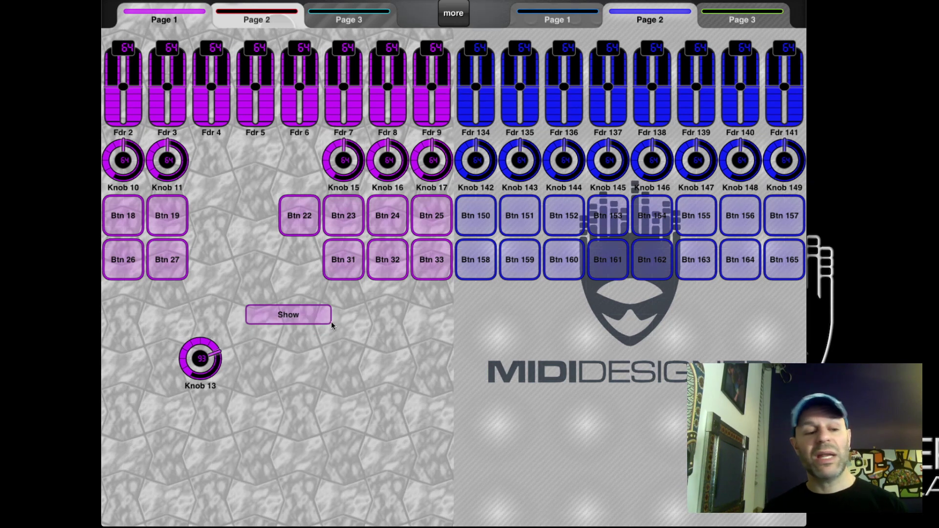
click(300, 313)
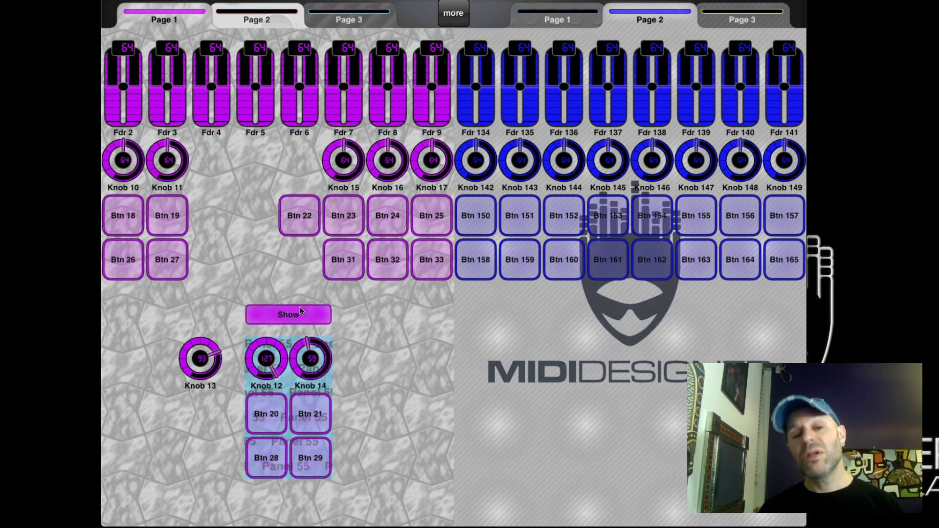
click(300, 313)
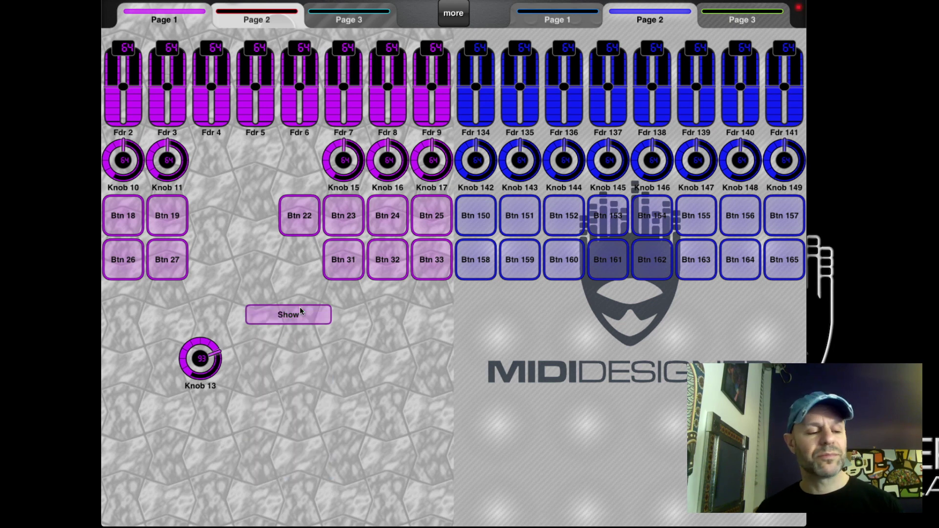
click(301, 313)
click(300, 314)
click(301, 313)
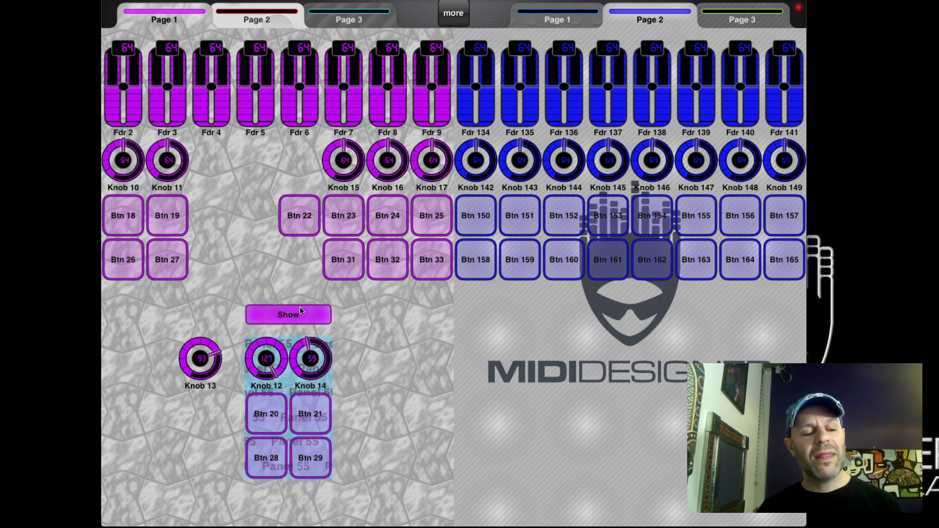
click(301, 312)
click(300, 312)
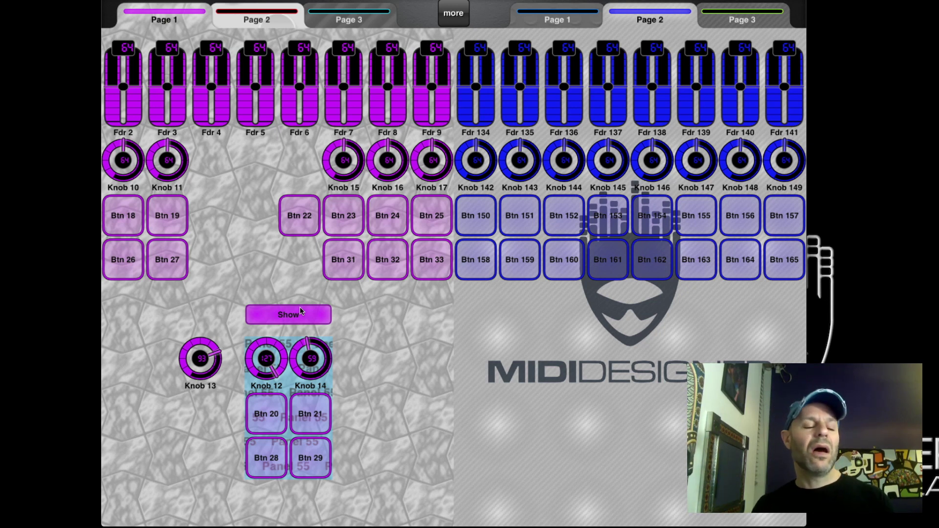
click(300, 314)
click(300, 314)
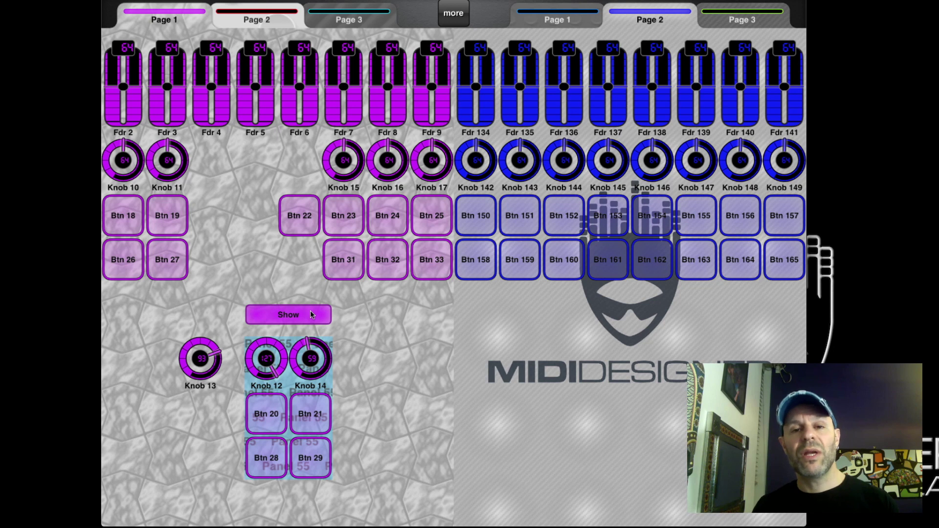
Back in design mode, add one new panel beside Panel 55 and enlarge it.
click(457, 15)
click(458, 89)
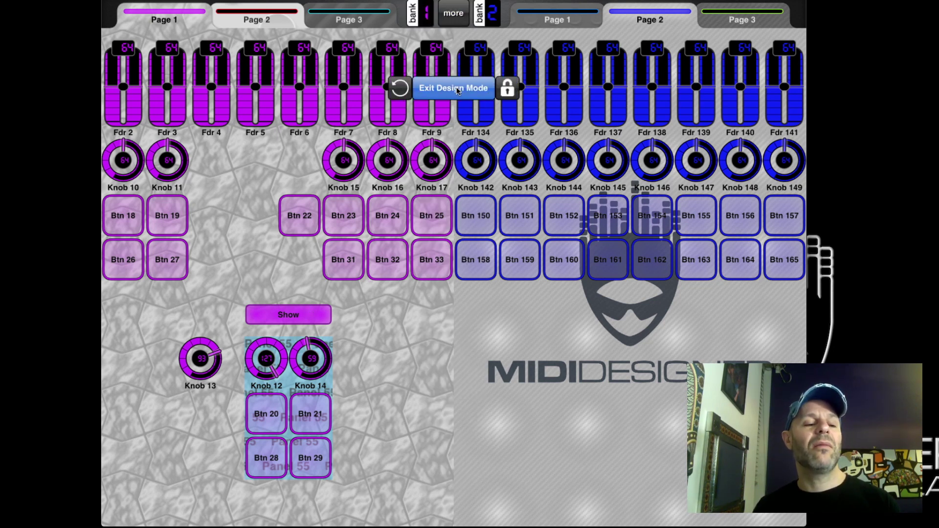
click(375, 323)
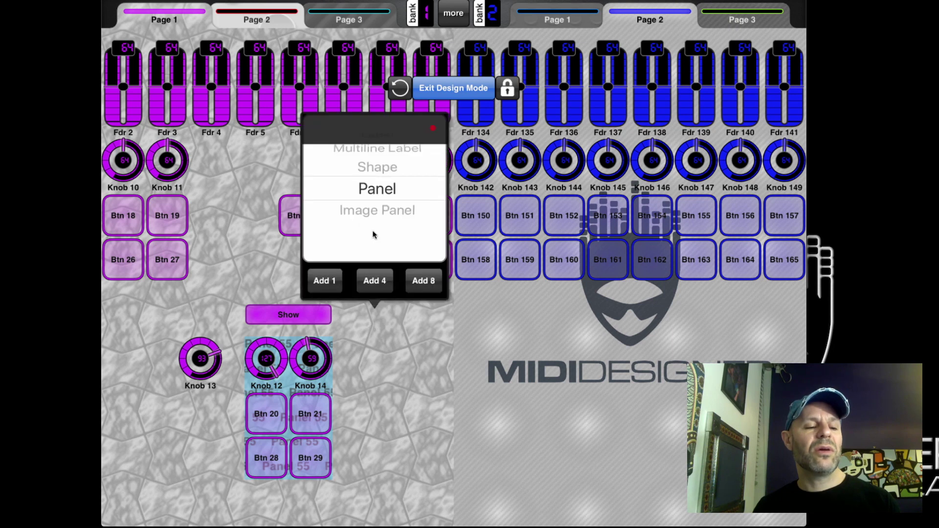
mouse_move(374, 232)
mouse_down()
mouse_move(378, 194)
mouse_move(375, 218)
mouse_up()
click(326, 281)
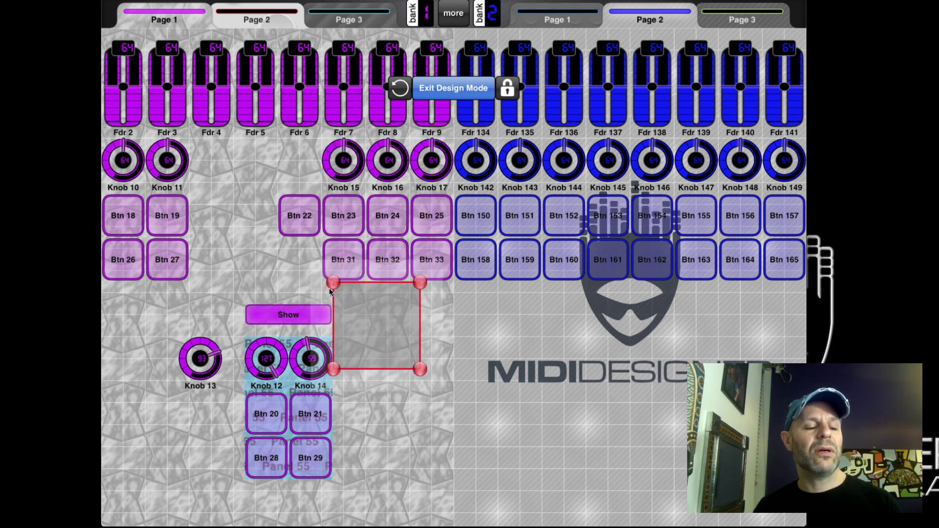
drag(388, 349, 391, 457)
drag(420, 392, 450, 337)
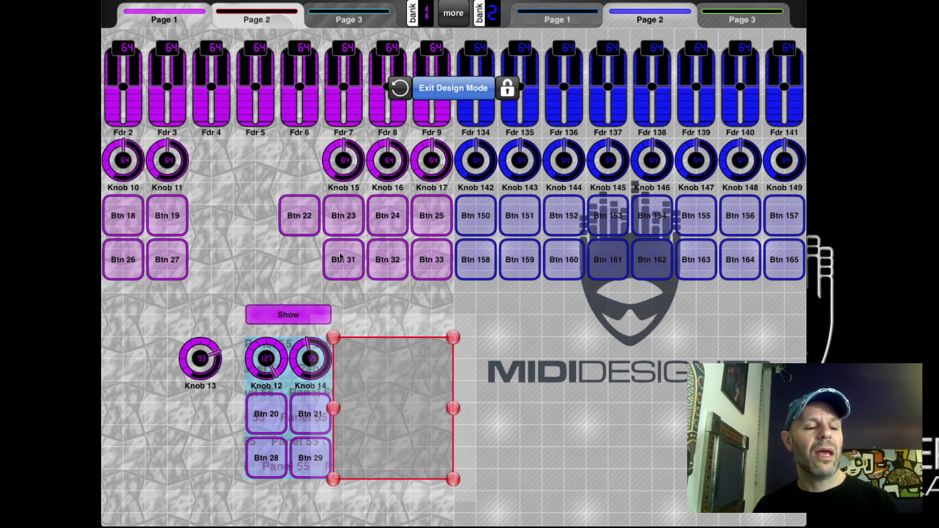
Move Btn 31, Btn 22, Btn 32 and Btn 158 into the new panel.
click(352, 250)
drag(351, 249, 362, 448)
click(286, 246)
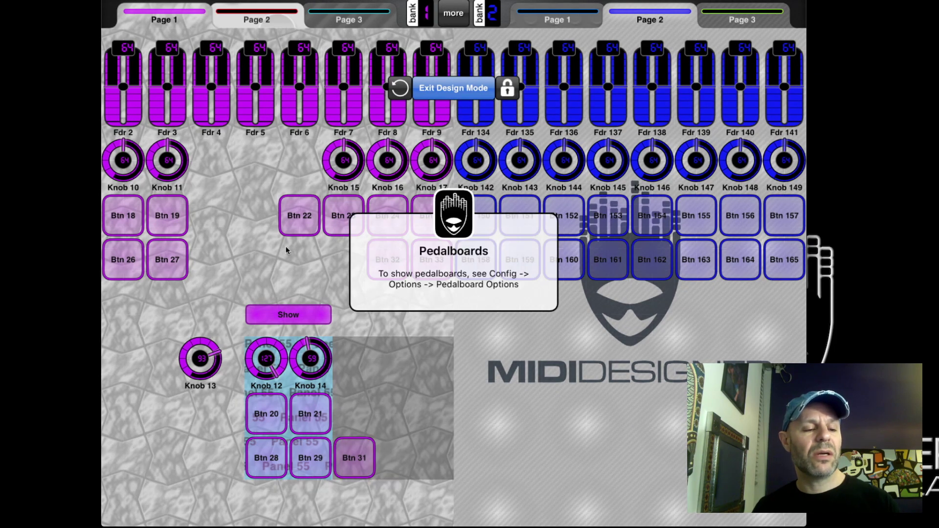
click(294, 250)
click(244, 203)
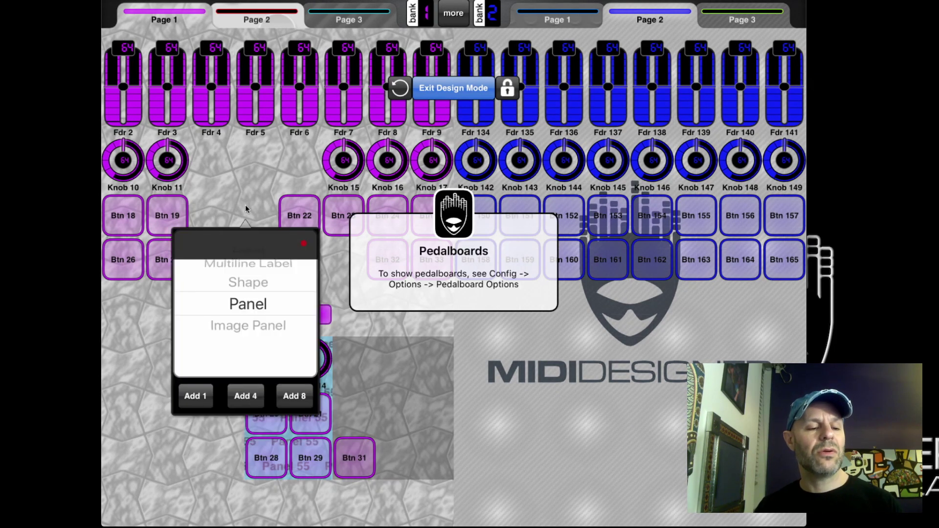
click(233, 207)
drag(312, 215, 406, 453)
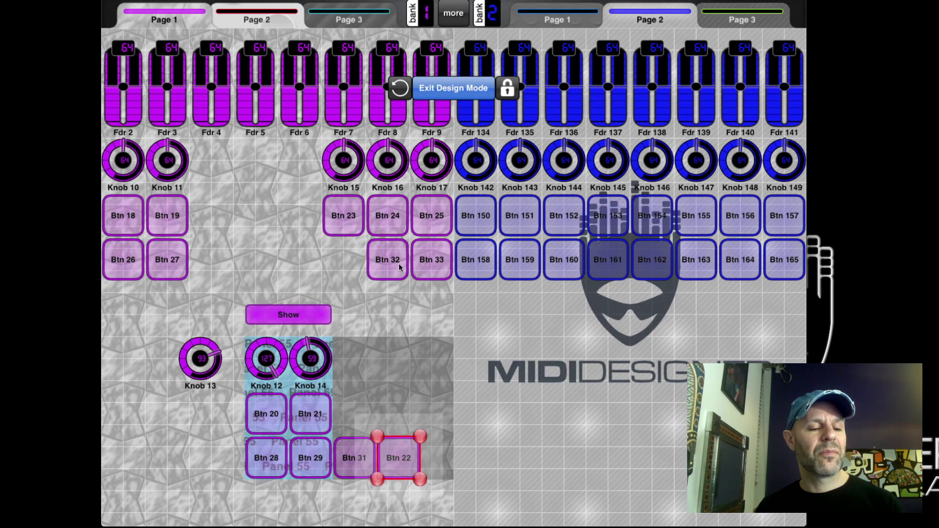
drag(399, 263, 355, 407)
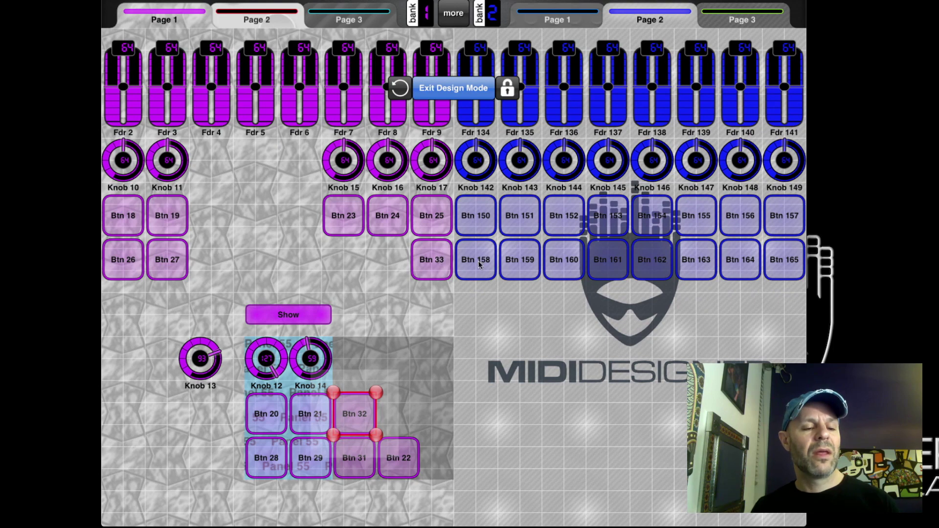
drag(479, 261, 400, 414)
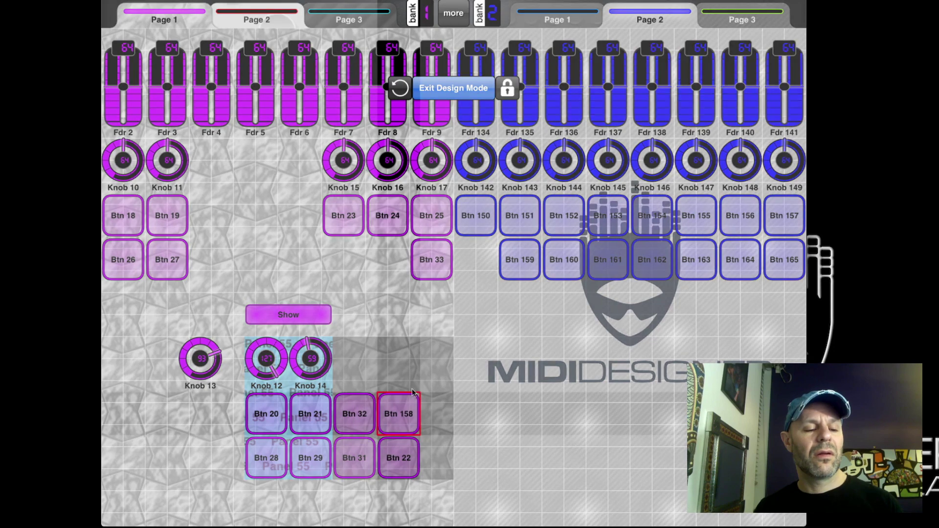
Narrow Btn 158 and Btn 22, then add Fdr 8 stretched to the panel's full height.
drag(419, 392, 410, 392)
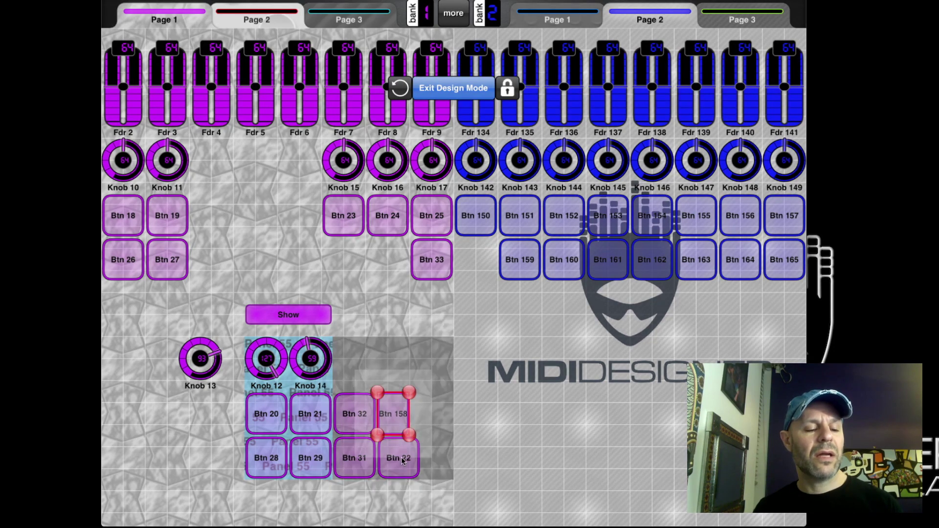
click(402, 460)
drag(421, 437, 406, 438)
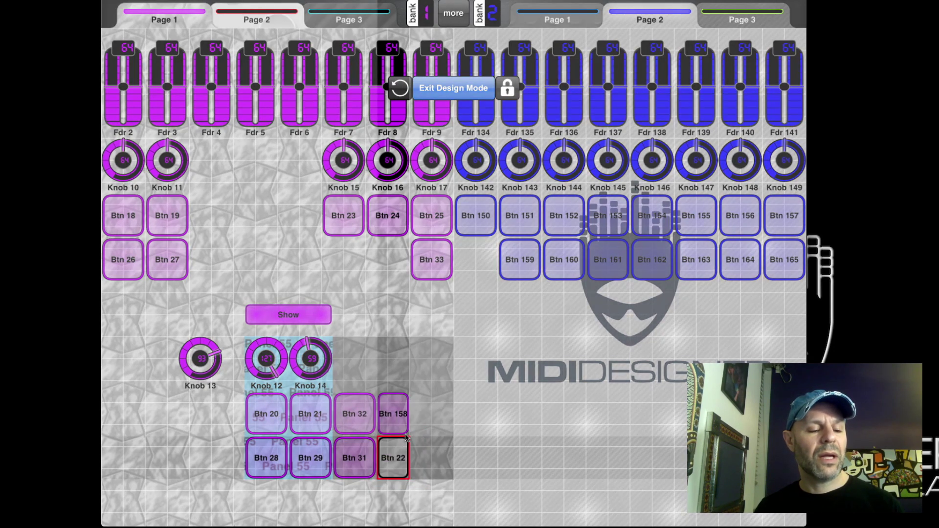
drag(381, 101, 428, 448)
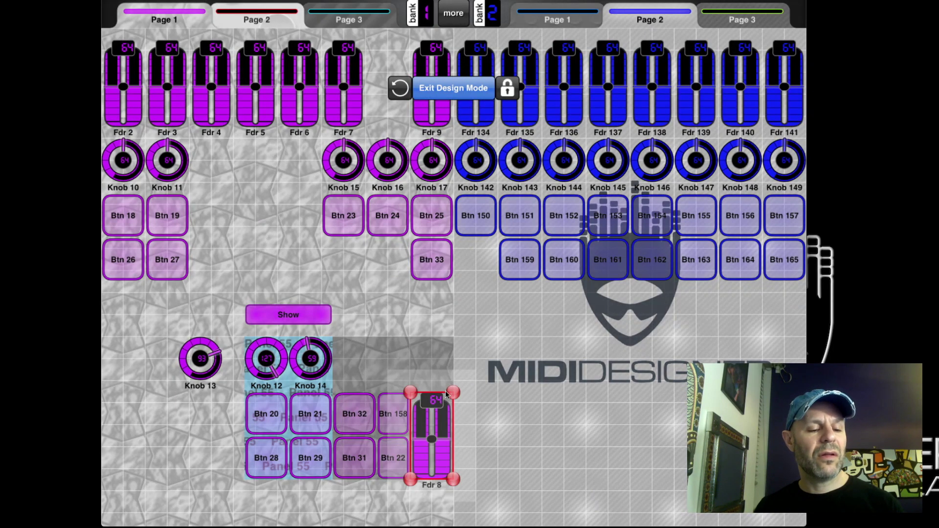
drag(451, 395, 453, 339)
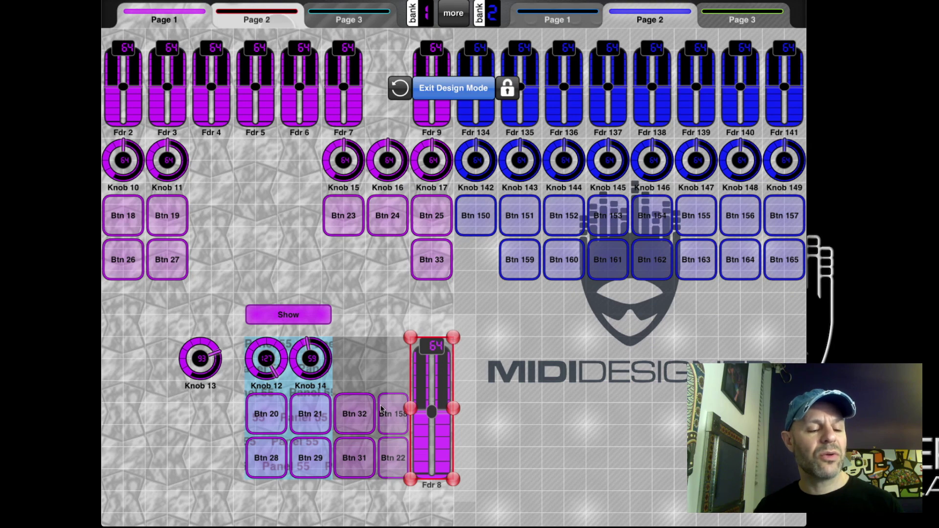
click(191, 420)
Place Btn 33 next to Show as a wide, short button.
drag(428, 274, 351, 318)
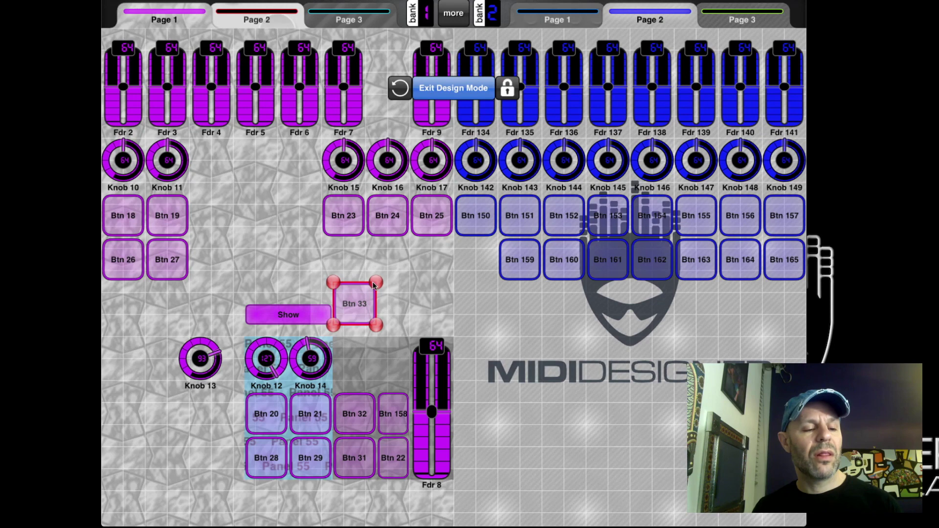
drag(374, 287, 441, 302)
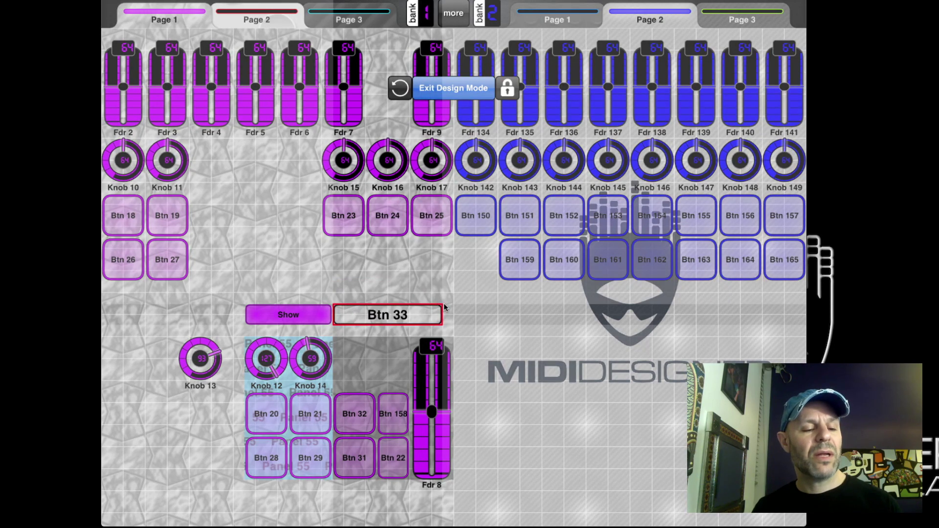
drag(445, 305, 452, 307)
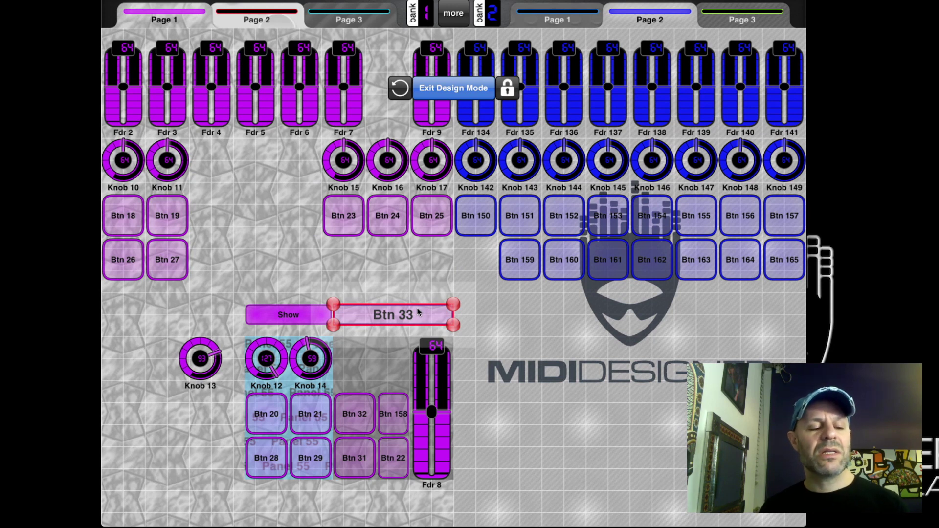
Set the Fdr 8 panel's Button Shows/Hides to Btn 33 and apply it.
click(383, 360)
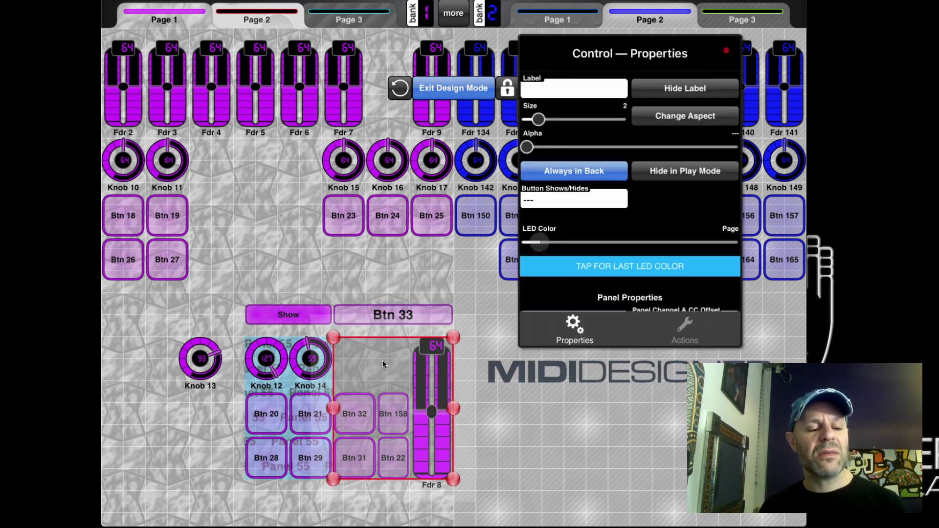
click(594, 198)
drag(643, 211, 614, 215)
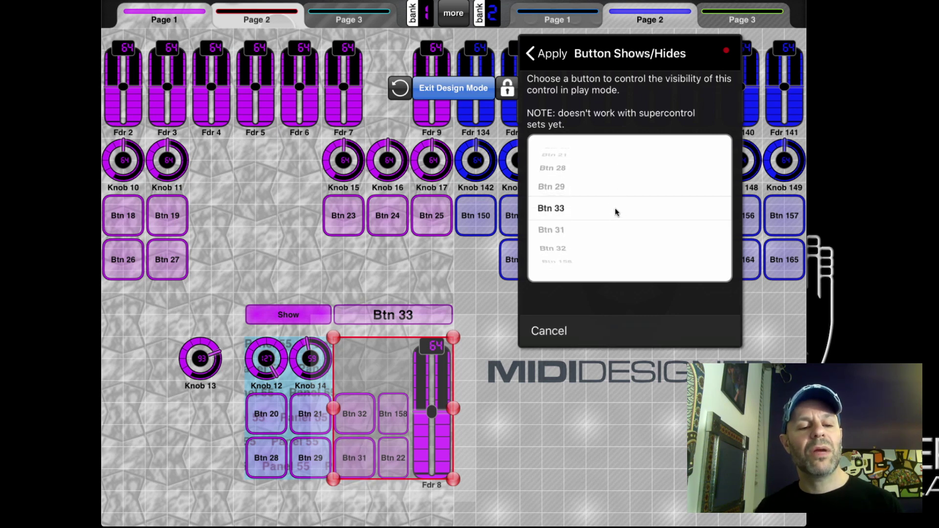
click(547, 53)
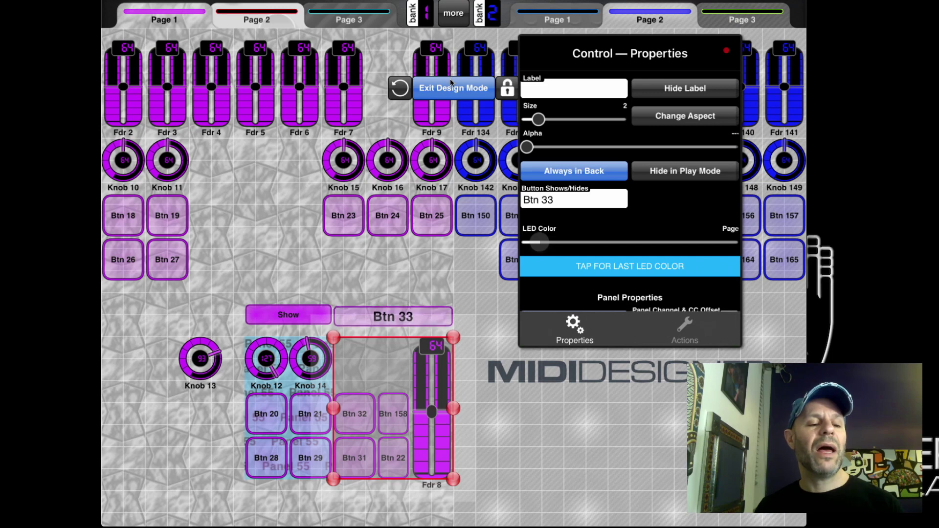
click(452, 85)
In play mode, toggle Btn 33 and Show to check each hides and reveals its panel.
click(452, 85)
click(379, 316)
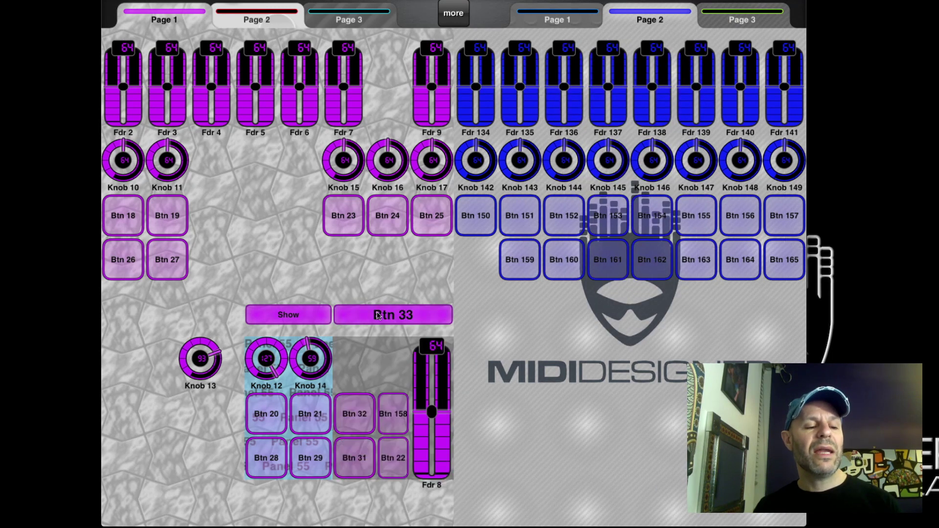
click(379, 316)
click(379, 316)
click(288, 314)
click(288, 314)
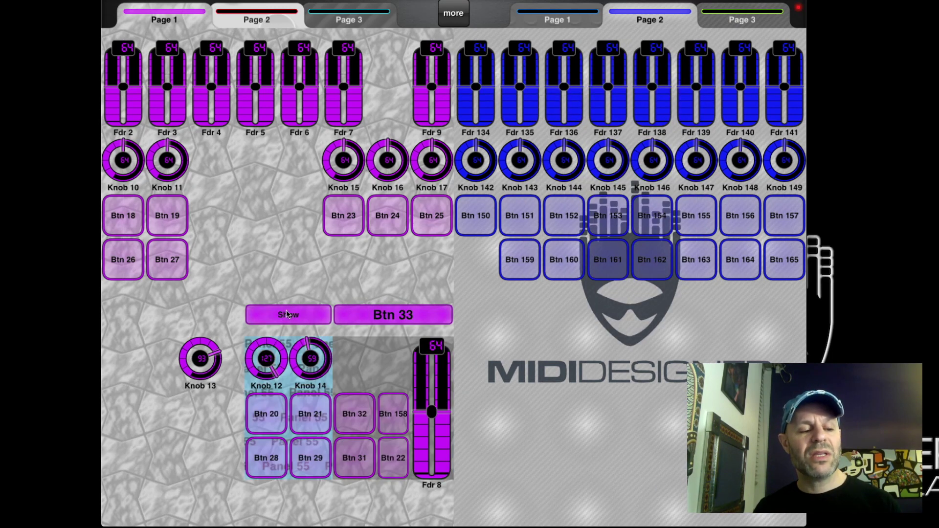
click(287, 315)
click(288, 314)
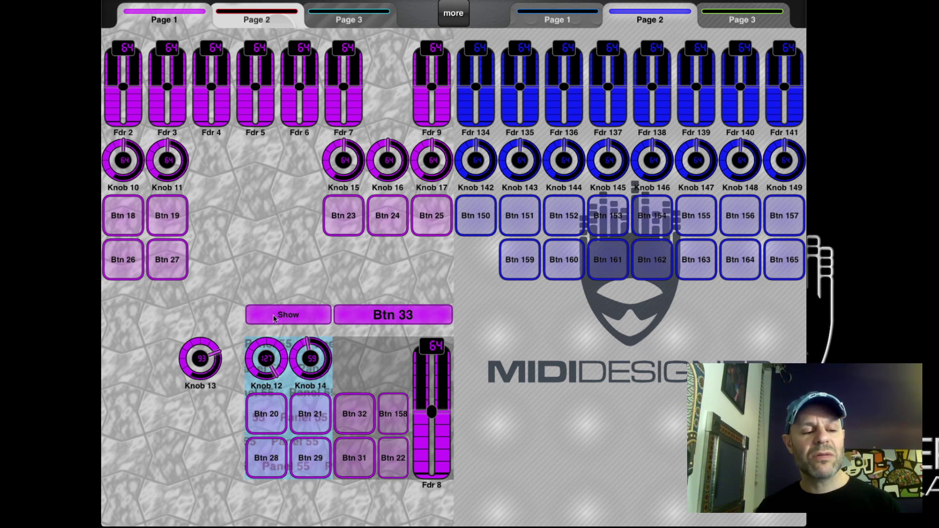
In design mode, move Knob 15 just above Show and Btn 33 and make it a supercontrol.
click(454, 13)
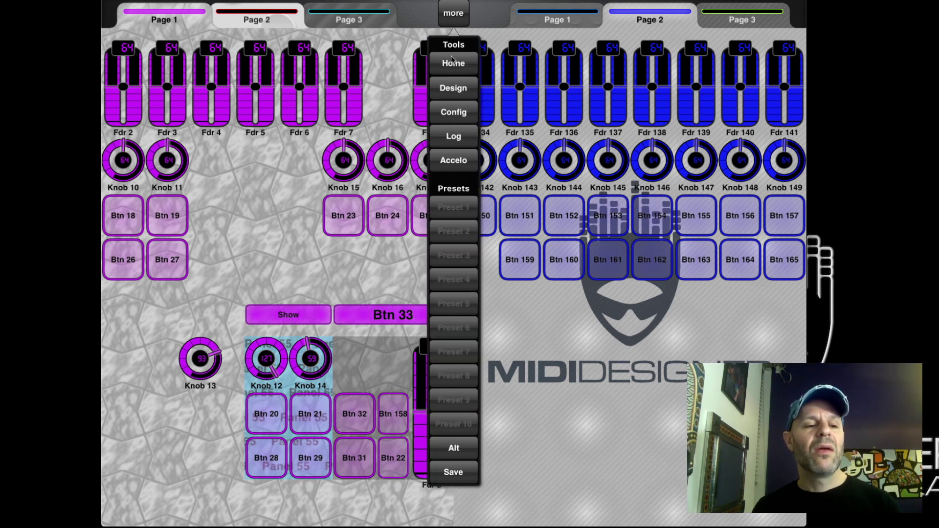
click(451, 86)
drag(340, 166, 326, 269)
click(325, 269)
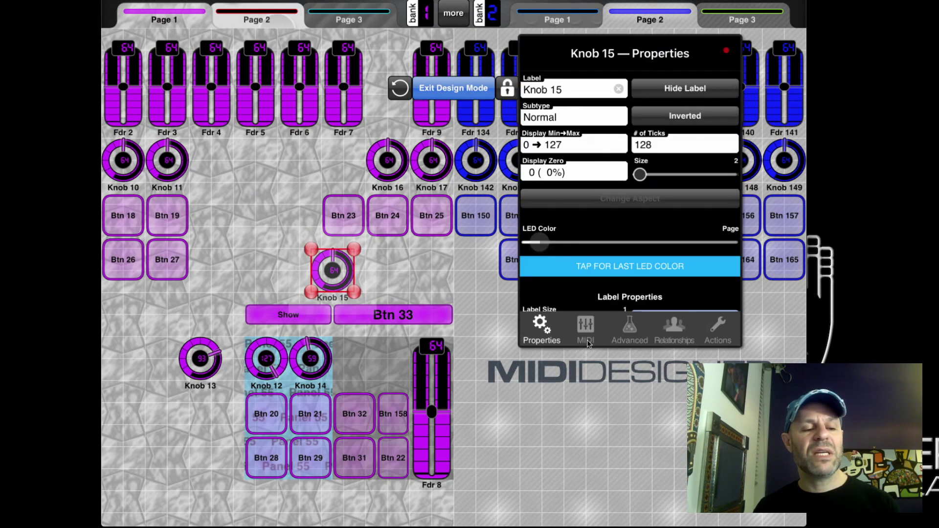
click(674, 333)
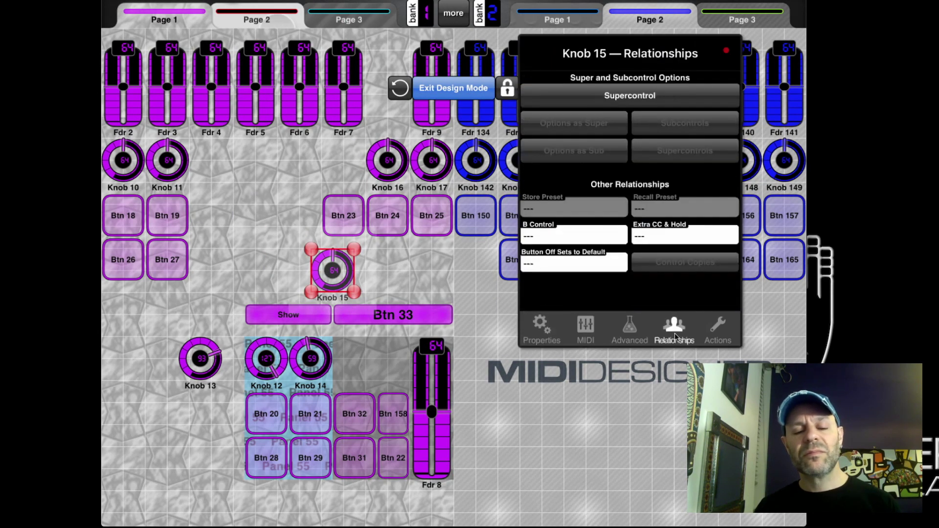
click(657, 95)
Link Show and Btn 33 as Knob 15's subcontrols.
click(670, 125)
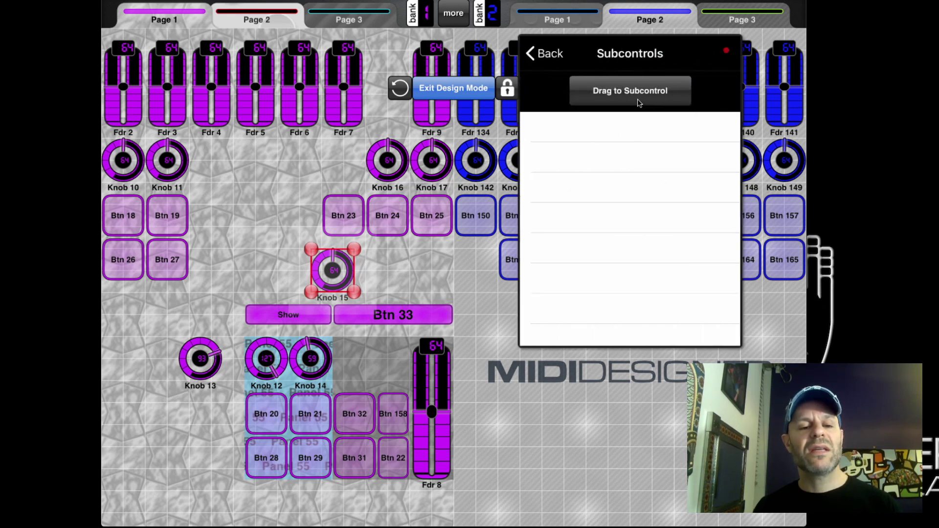
drag(630, 91, 332, 293)
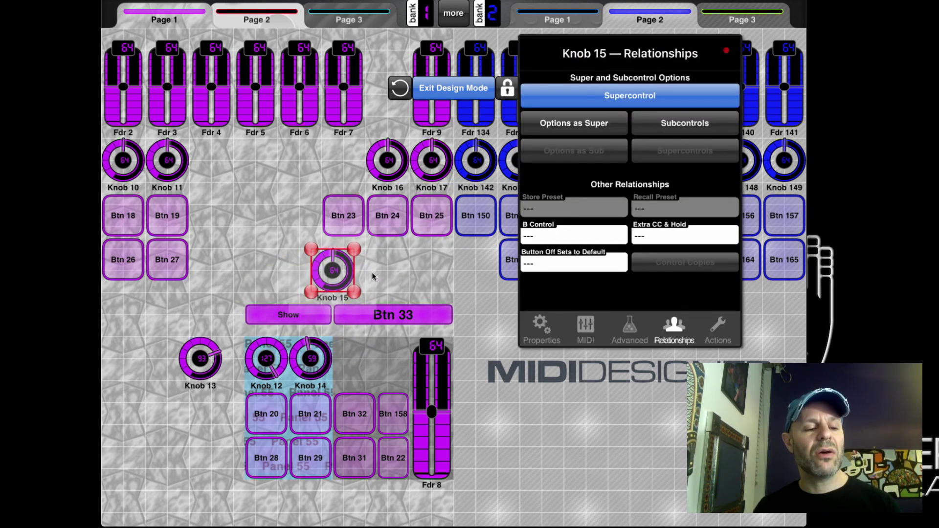
click(685, 120)
click(638, 87)
drag(638, 86, 309, 307)
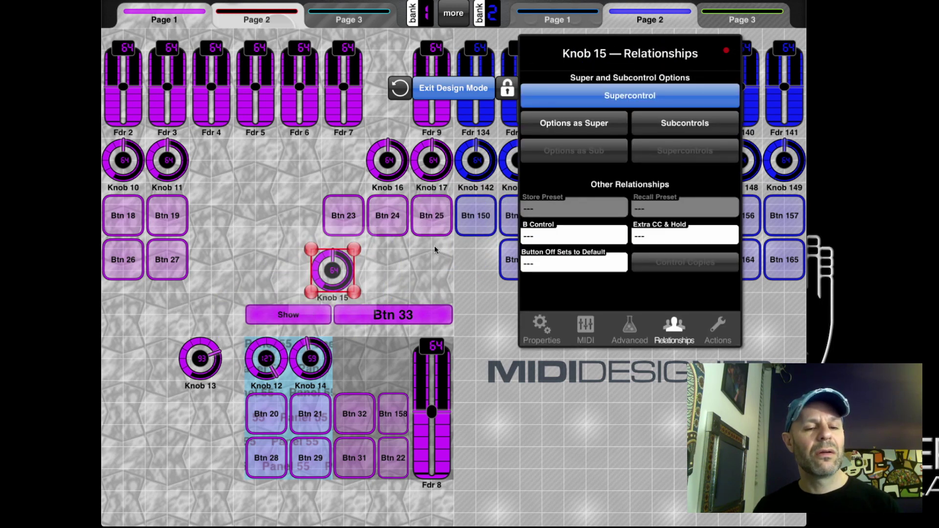
click(709, 126)
drag(623, 93, 280, 313)
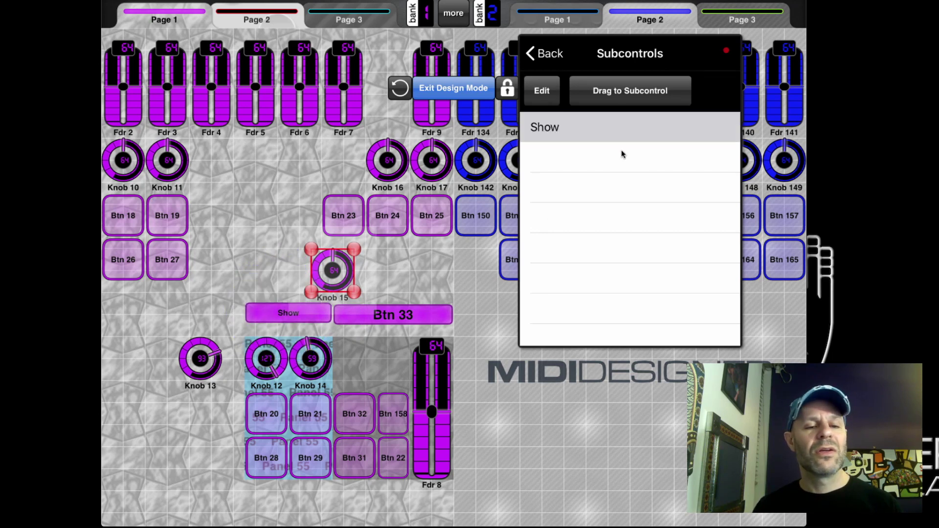
drag(624, 93, 398, 311)
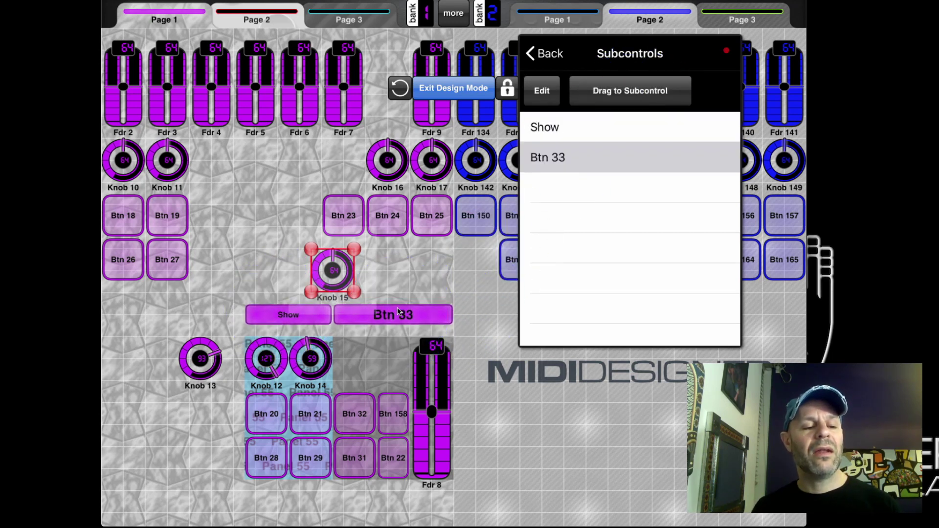
click(457, 85)
In play mode, toggle Show and Btn 33, then turn Knob 15 down to 0 to test the panel switching.
click(457, 85)
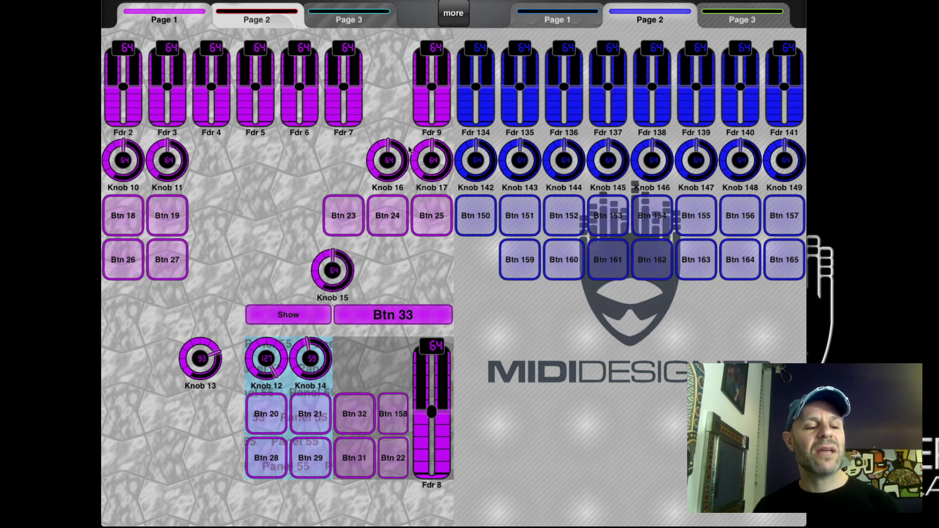
click(391, 307)
click(307, 315)
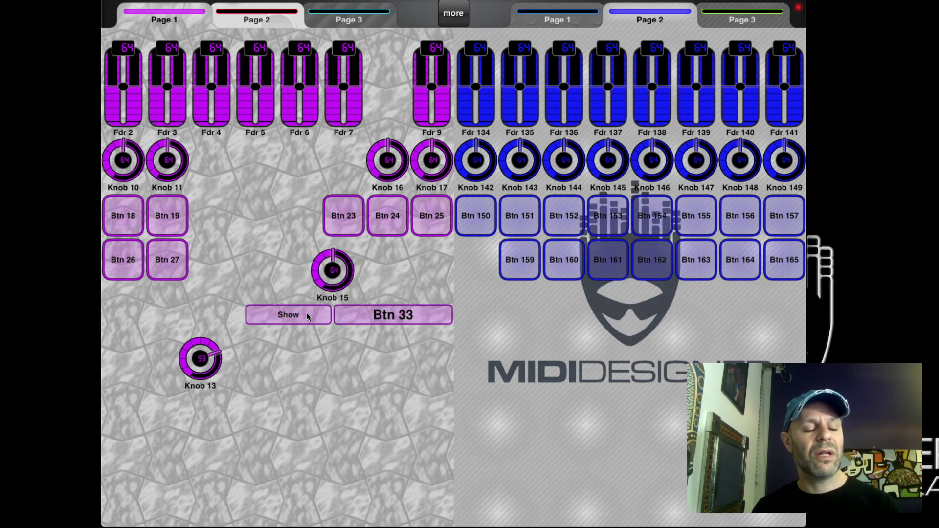
click(307, 315)
click(365, 315)
click(387, 311)
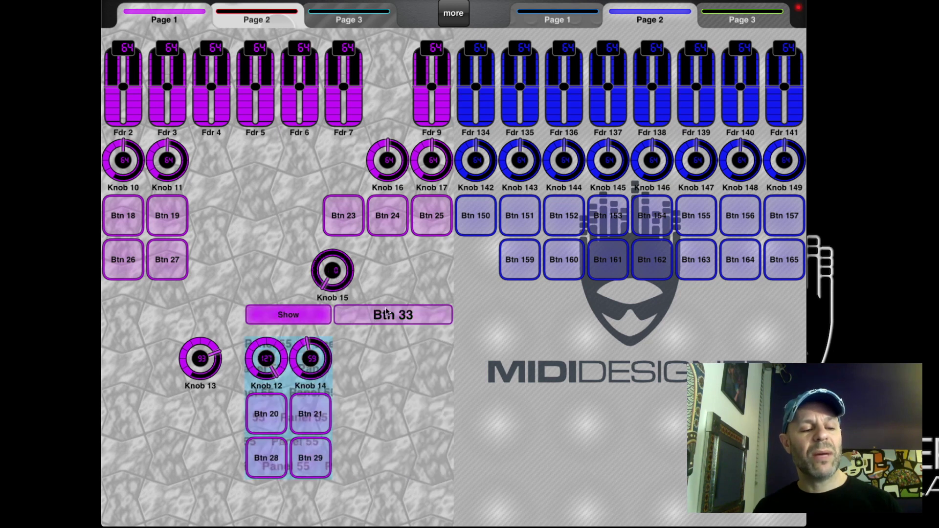
click(386, 311)
drag(322, 269, 340, 327)
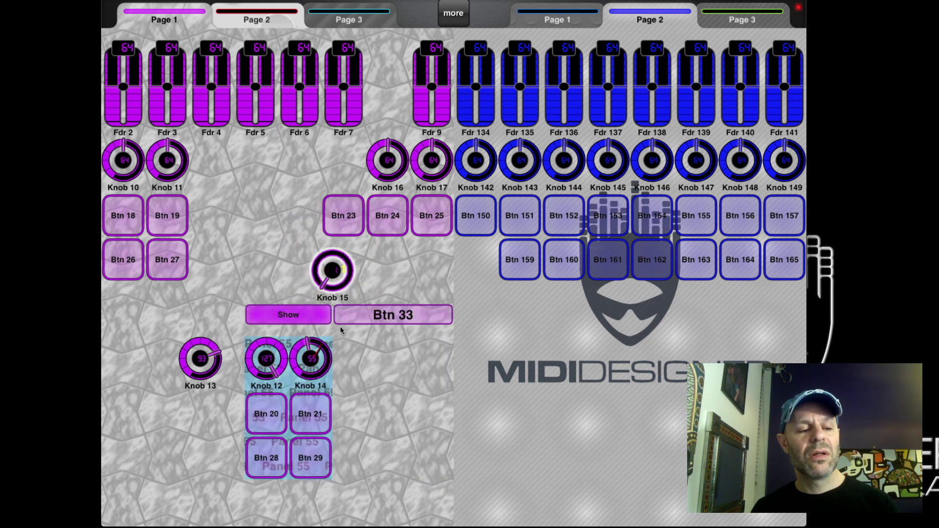
click(454, 14)
Set Knob 15 to hide in play mode via its advanced options.
click(453, 86)
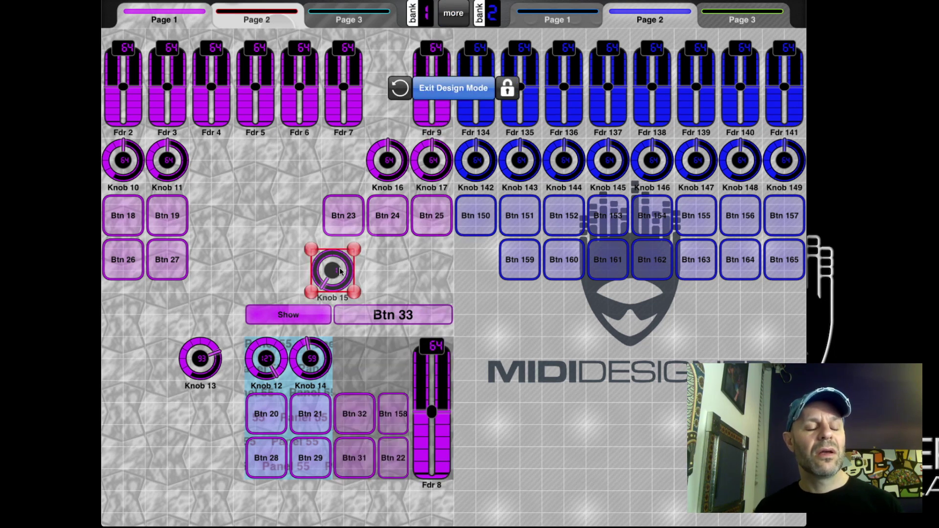
click(341, 272)
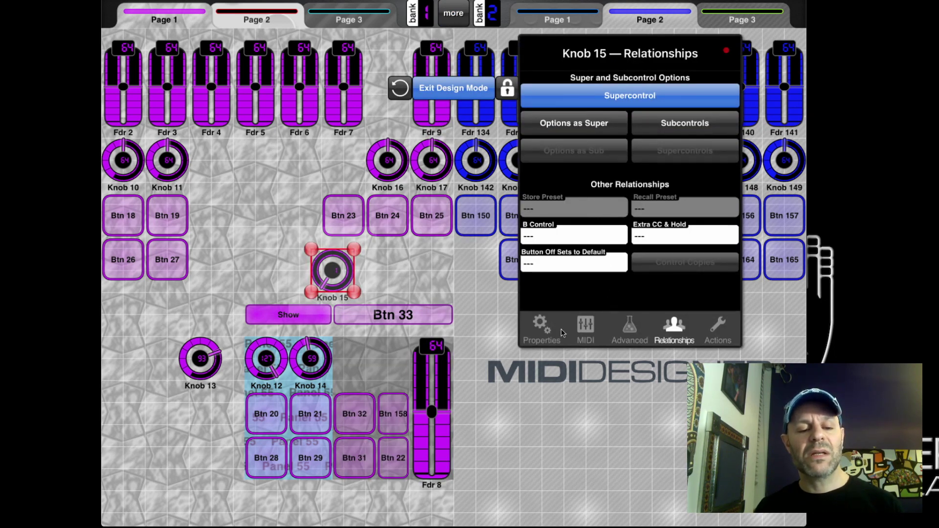
click(631, 332)
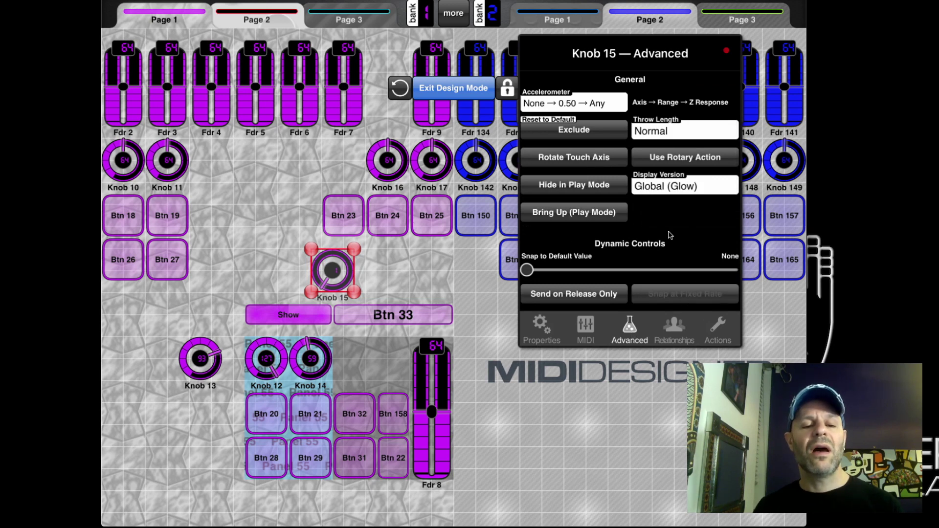
click(586, 185)
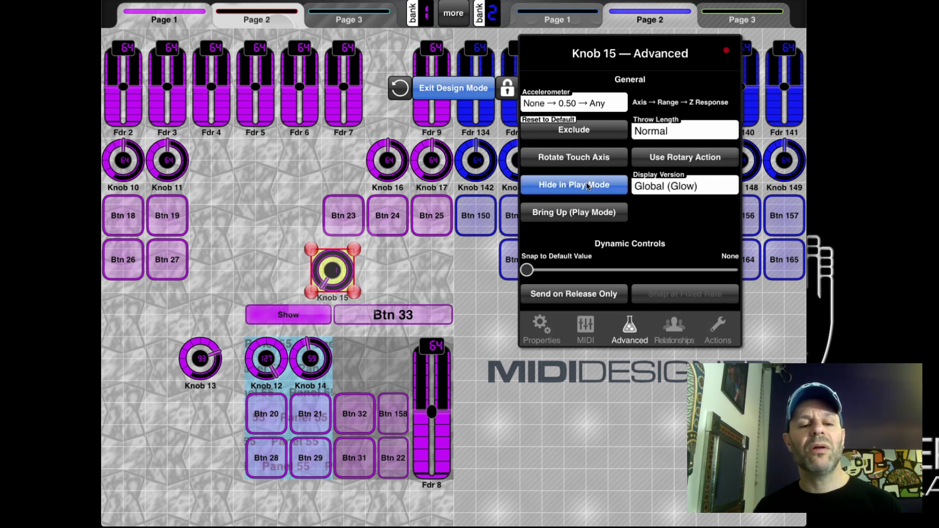
click(453, 277)
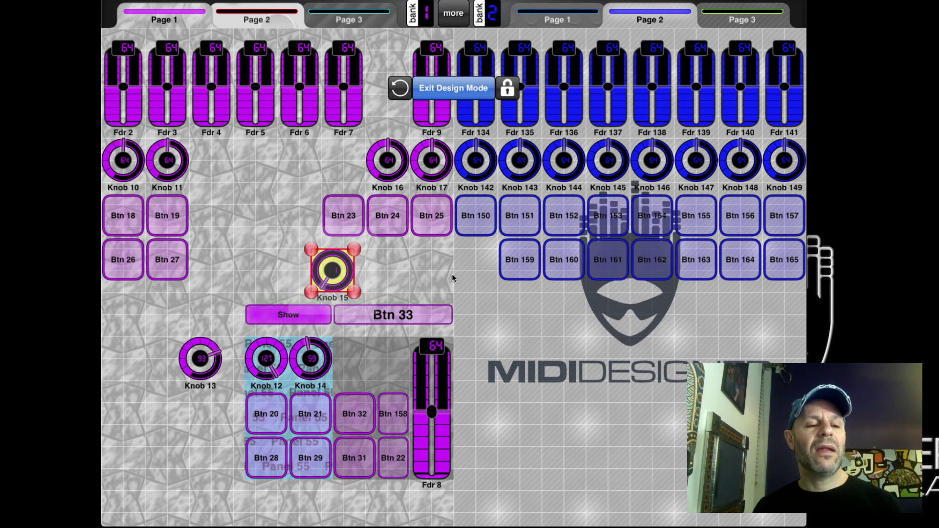
In play mode, switch the lower spot between the Btn 33 and Show panels, ending on Show.
click(465, 91)
click(390, 311)
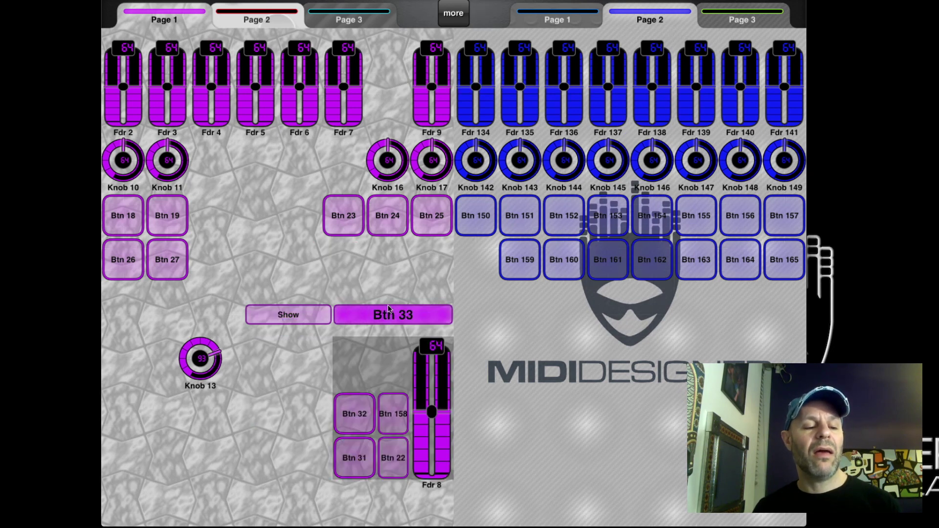
click(315, 306)
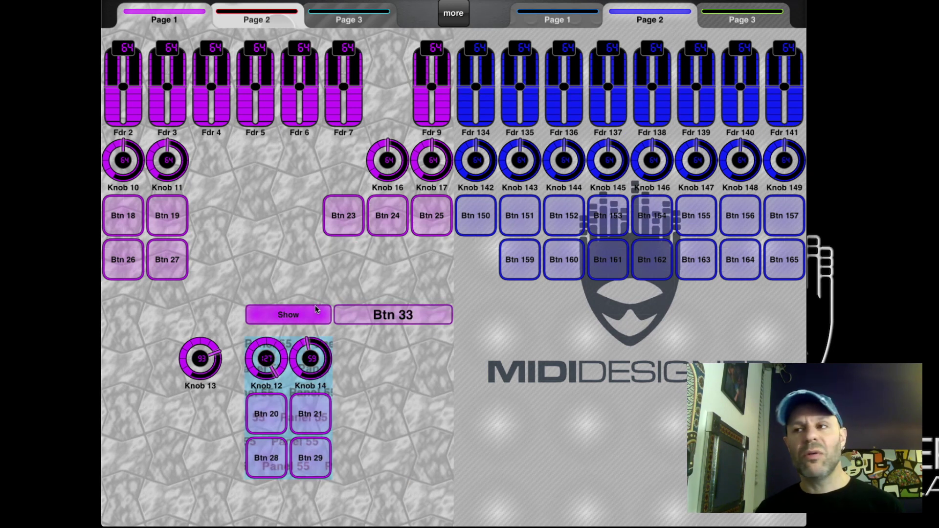
click(411, 314)
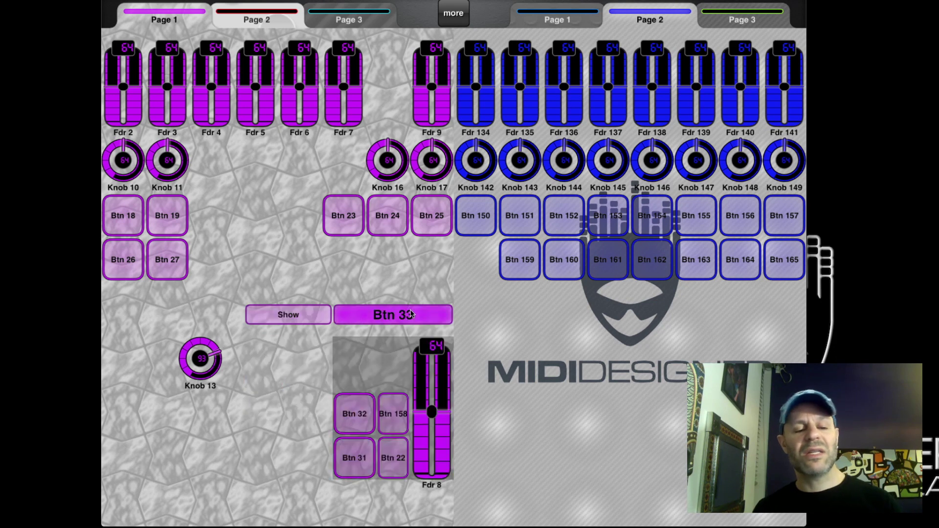
click(305, 309)
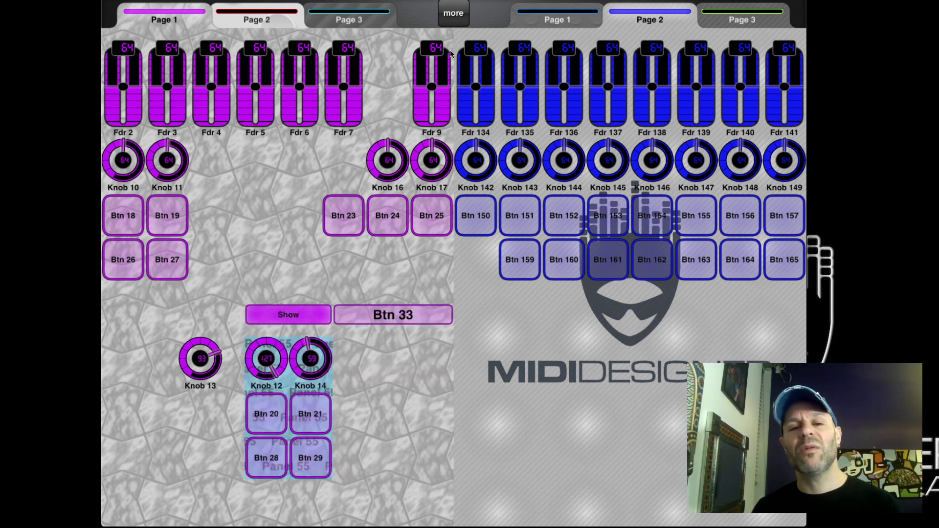
click(460, 13)
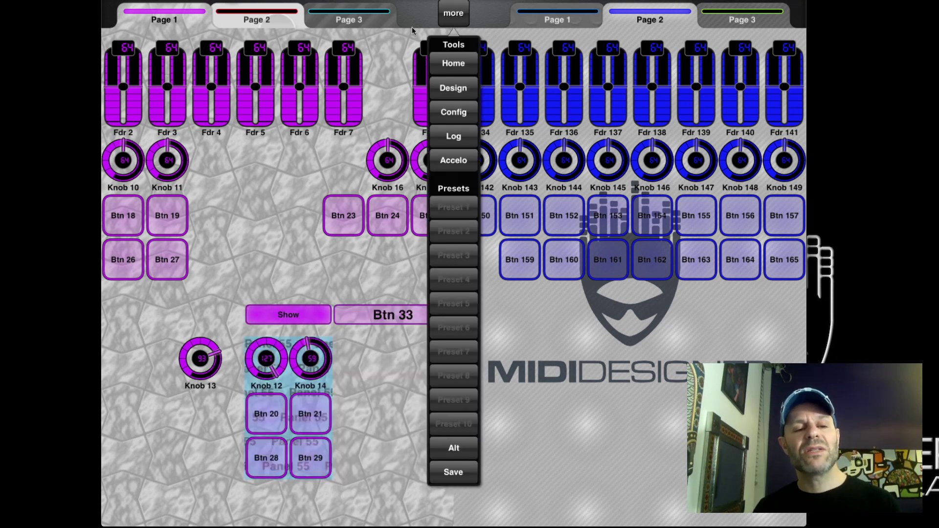
Enter design mode and lock Labels, Shapes and Others so only panels are selectable.
click(454, 89)
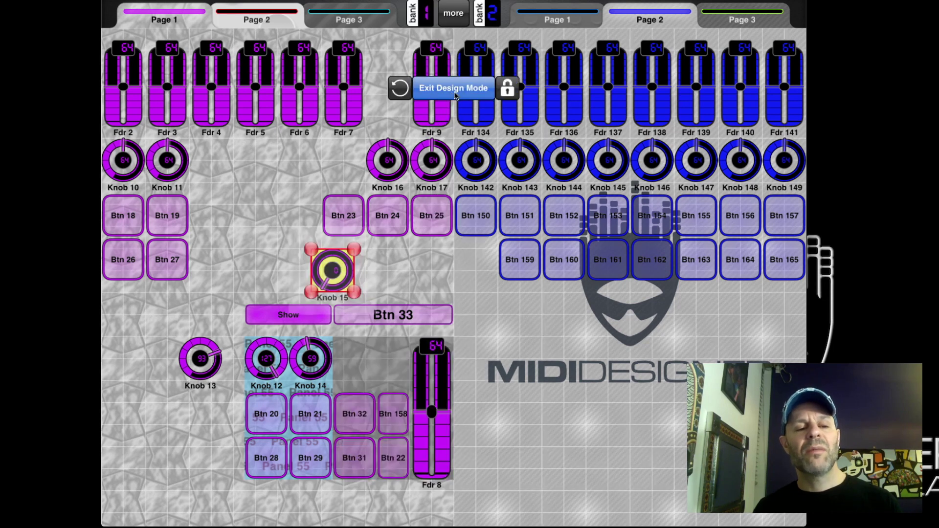
click(509, 91)
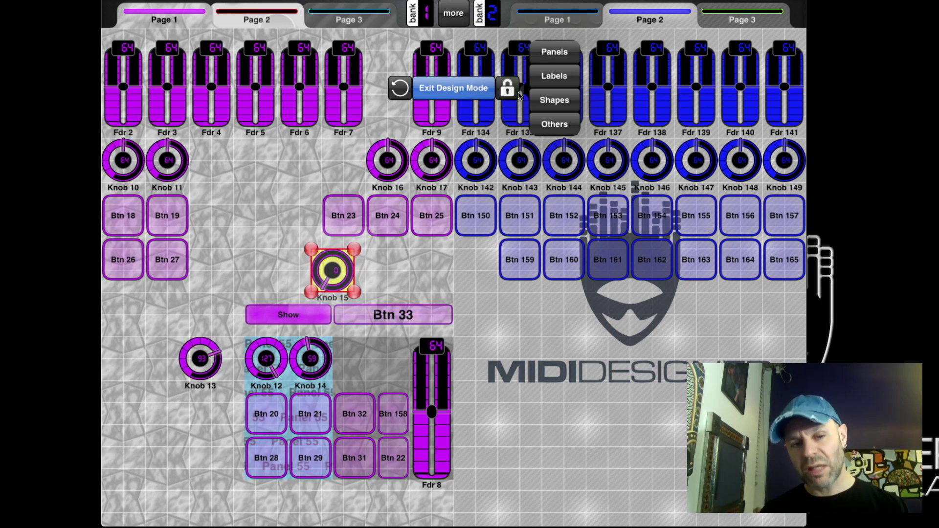
click(562, 75)
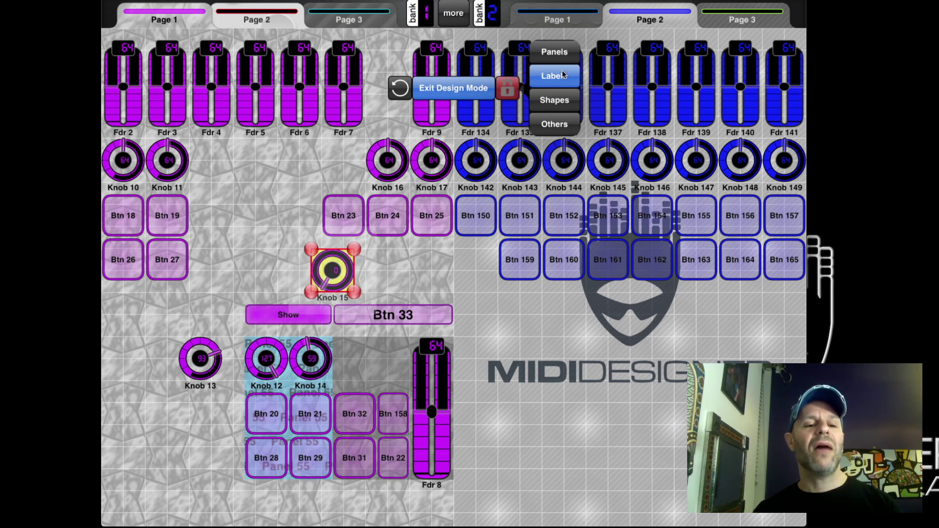
click(568, 104)
click(567, 126)
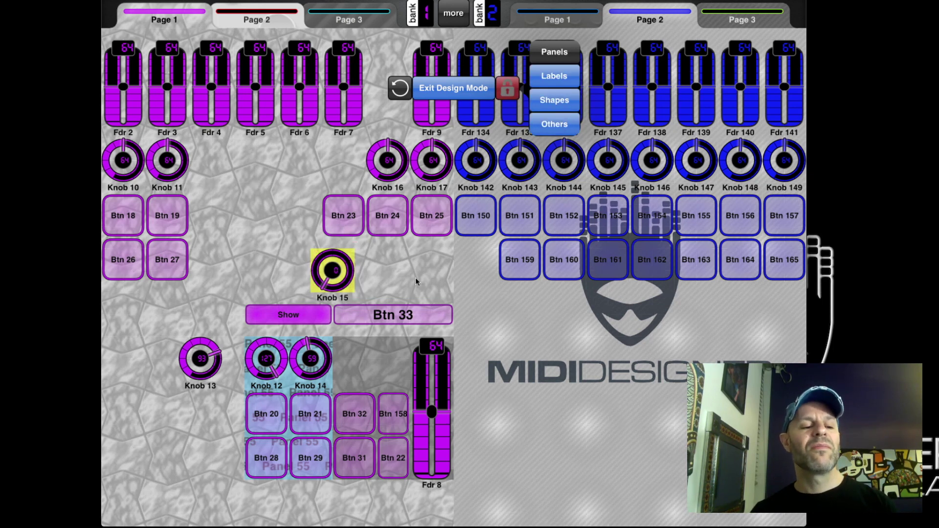
Select the panel holding Fdr 8.
click(397, 353)
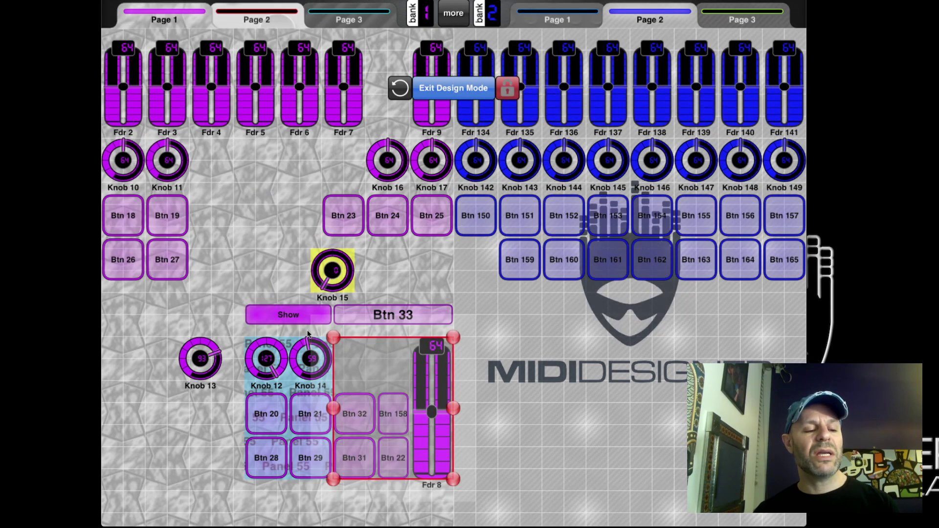
click(302, 368)
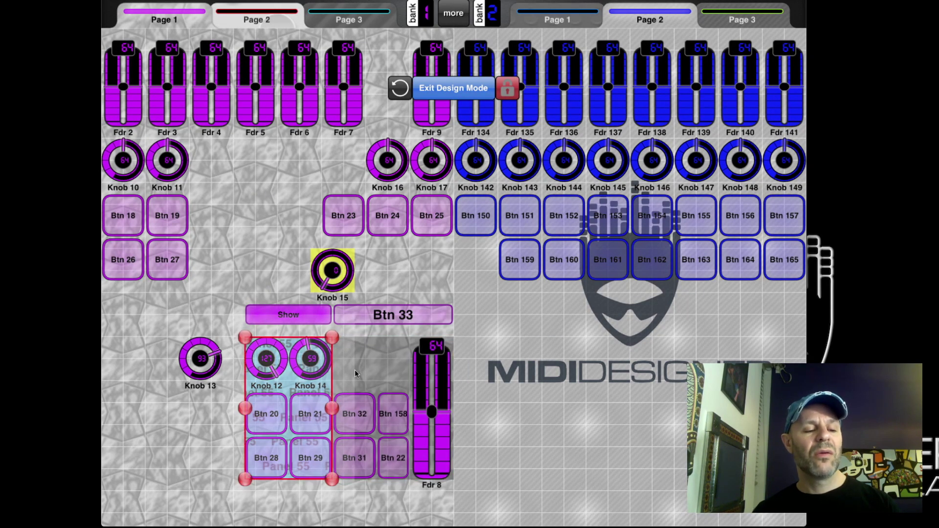
click(398, 371)
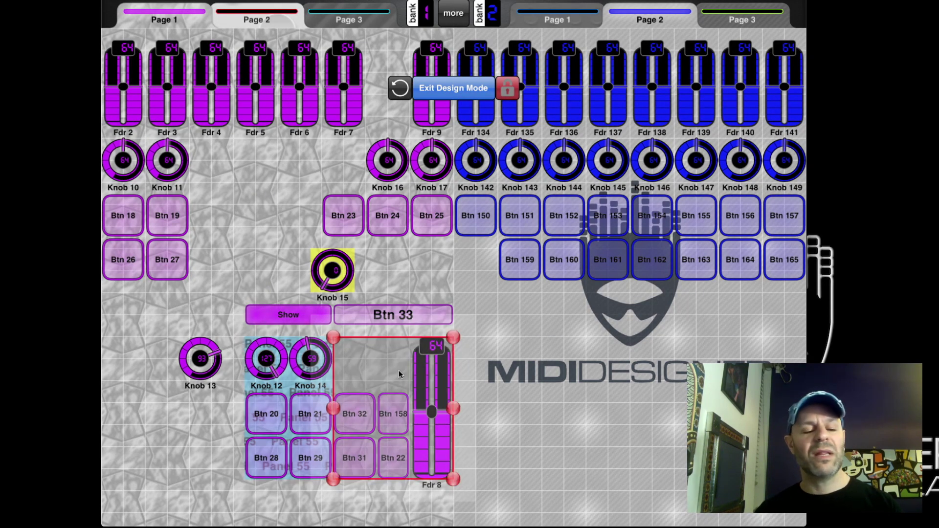
Stack the Fdr 8 panel onto the Knob 12/14 panel and unlock Others.
drag(398, 375, 316, 376)
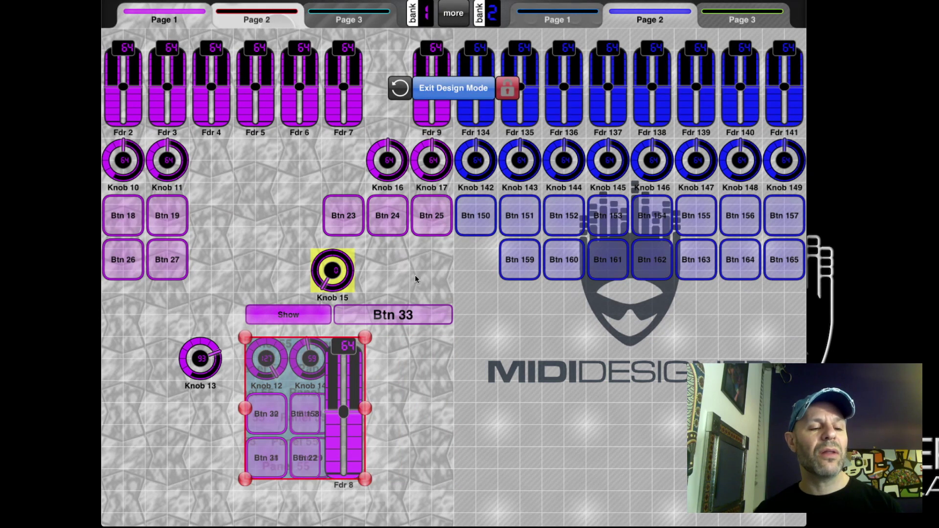
click(506, 90)
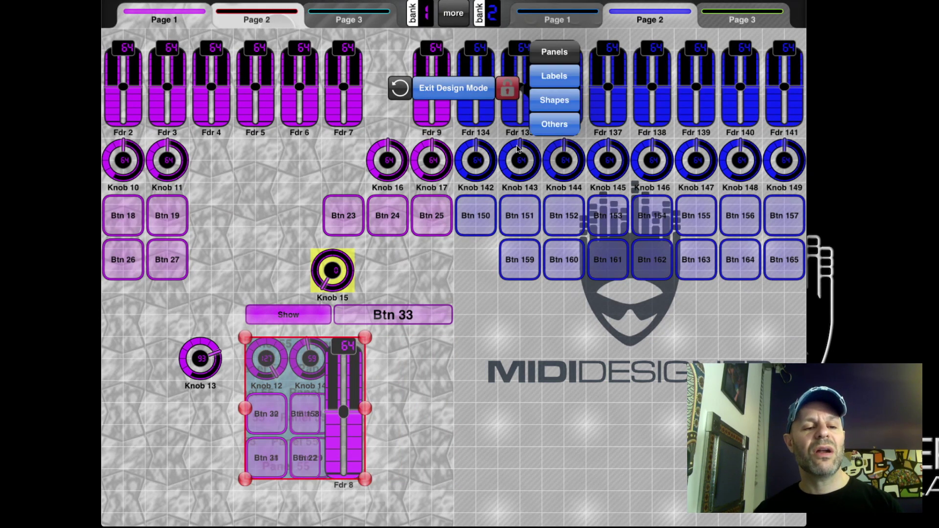
click(553, 124)
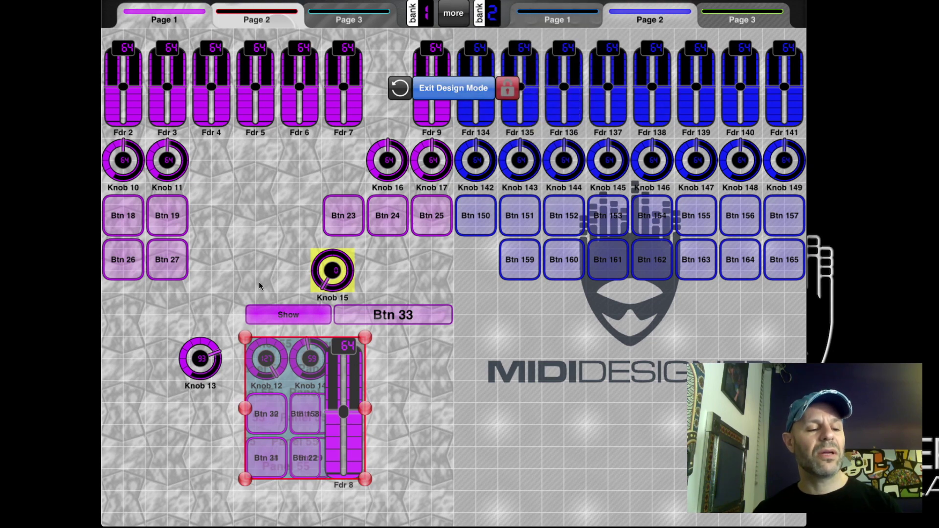
Narrow the Show and Btn 33 buttons and place Btn 33 right beside Show.
click(303, 323)
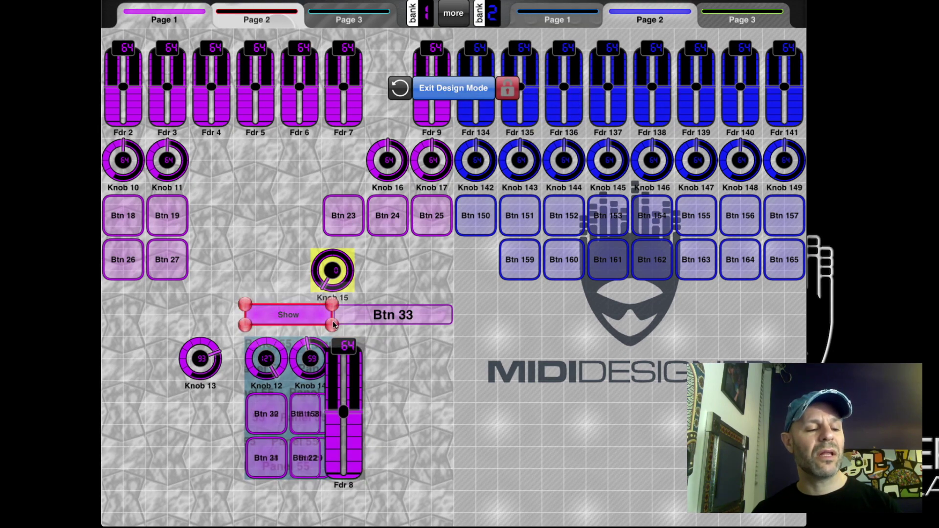
drag(333, 325, 299, 323)
drag(365, 316, 281, 316)
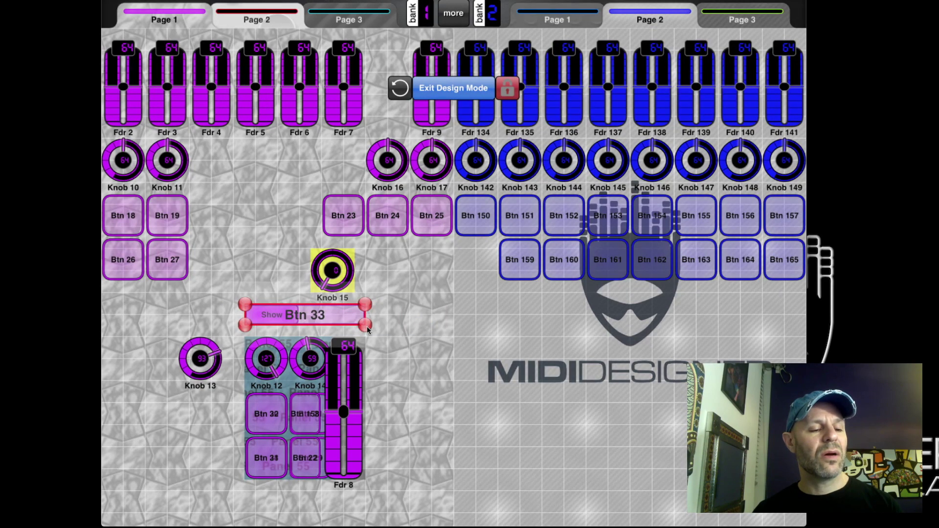
mouse_move(367, 327)
mouse_down()
mouse_move(292, 317)
mouse_move(361, 323)
mouse_up()
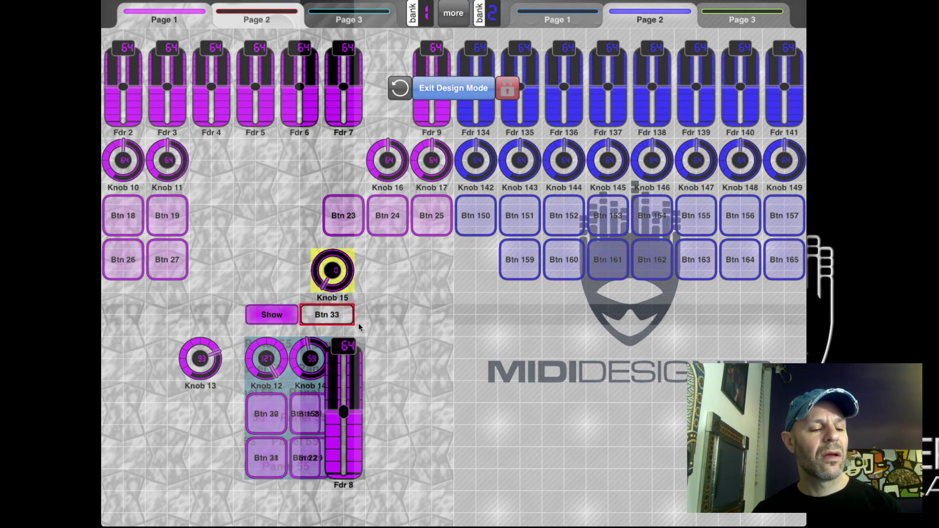
drag(356, 322, 327, 317)
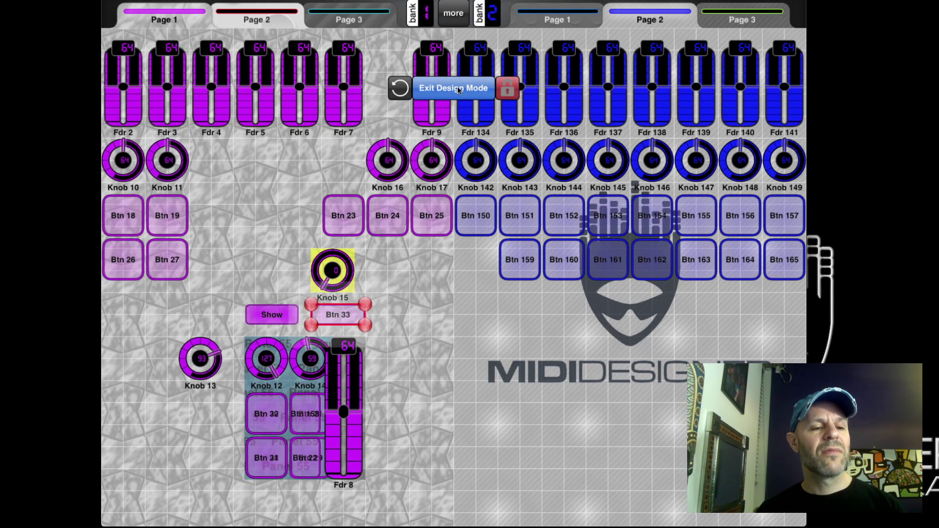
In play mode, alternate Show and Btn 33 to swap the two stacked panels, ending on Knob 12/14.
click(459, 90)
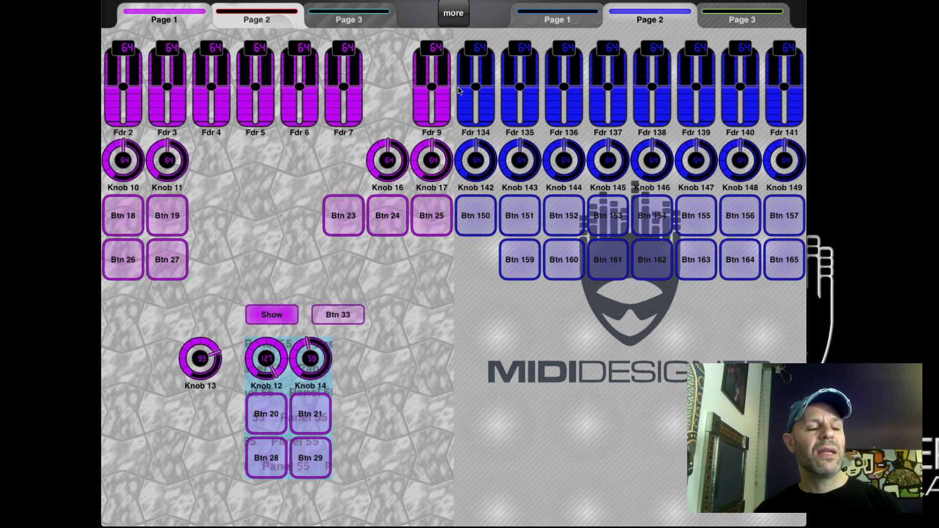
click(336, 315)
click(338, 317)
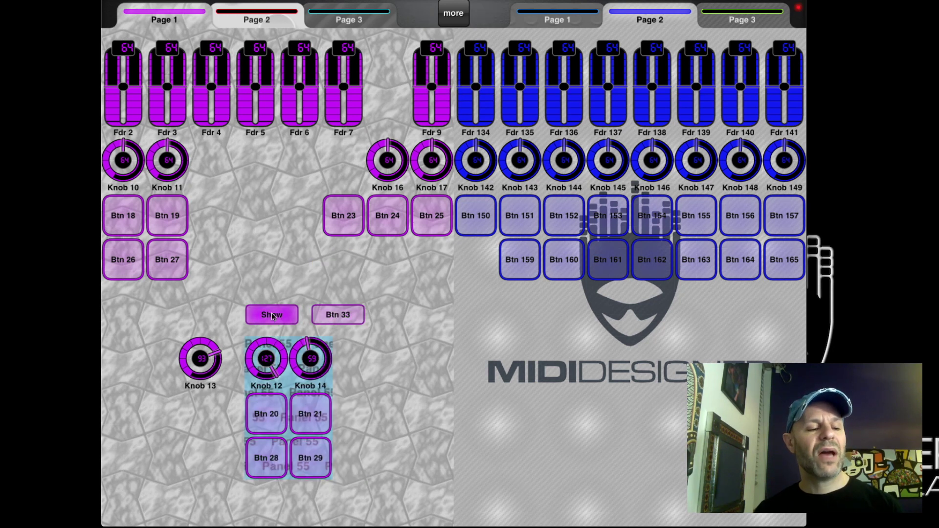
click(342, 317)
click(263, 319)
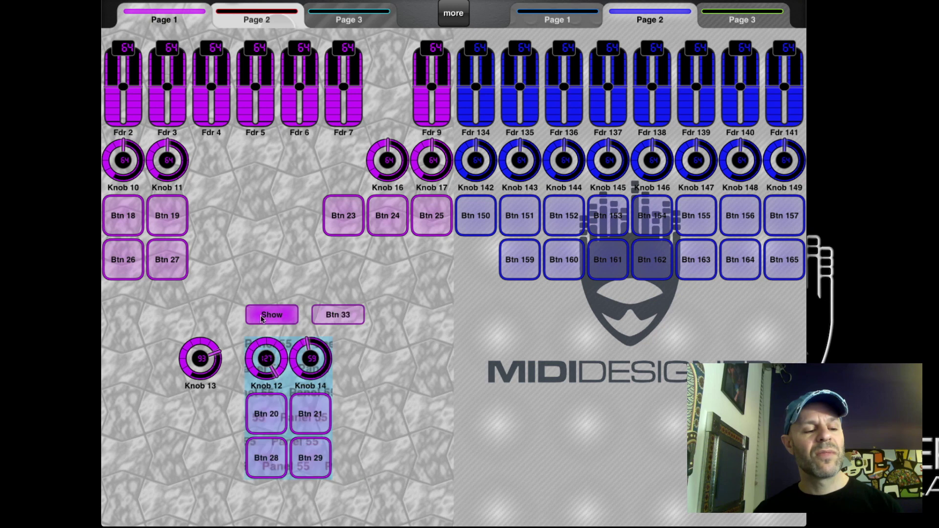
click(334, 320)
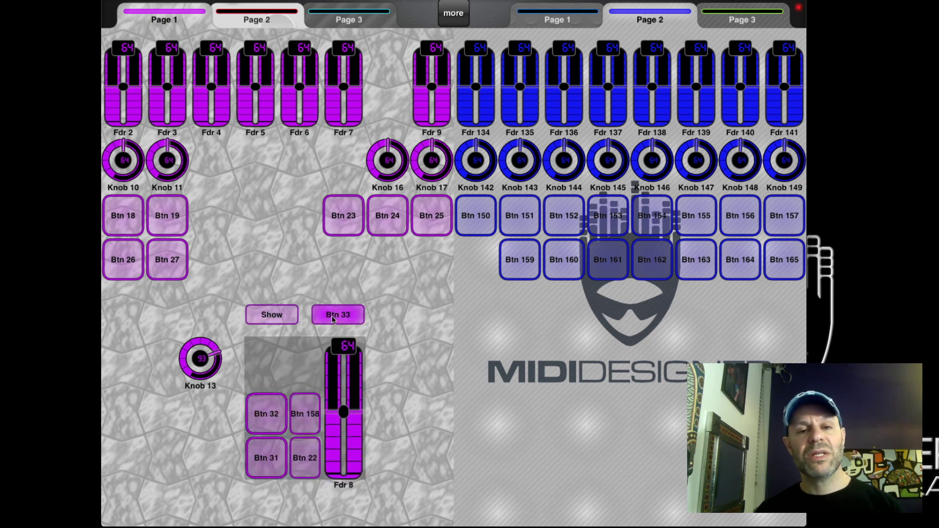
click(261, 316)
click(278, 314)
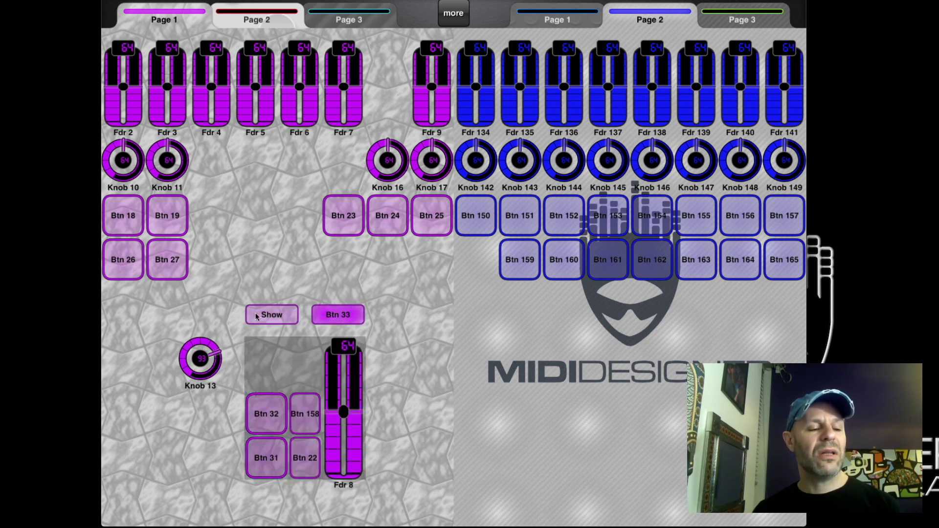
click(256, 317)
click(331, 318)
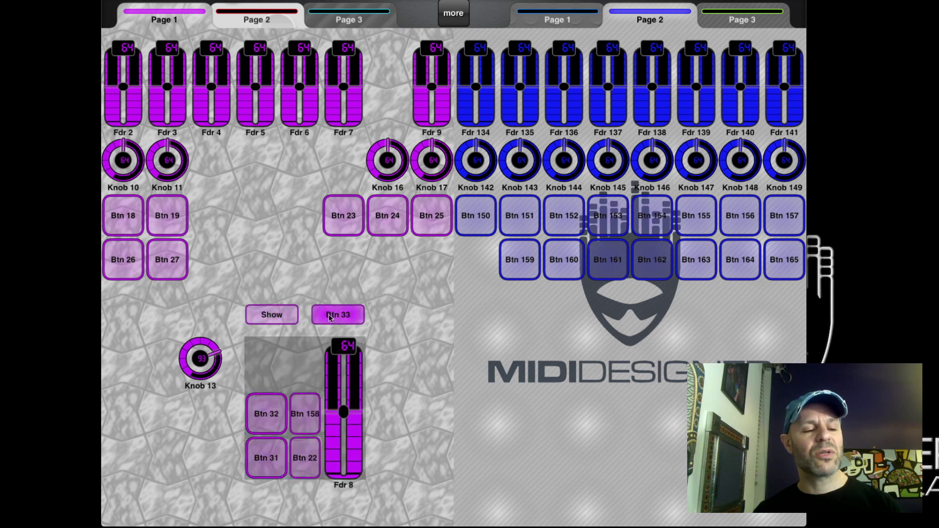
click(274, 315)
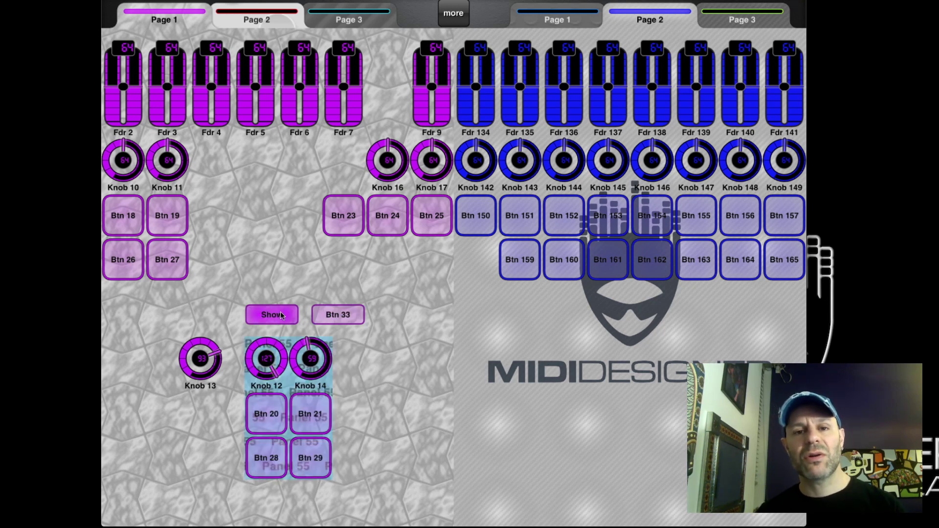
Bring the Fdr 8 panel back with Btn 33 and keep toggling Btn 33 to test it.
click(332, 316)
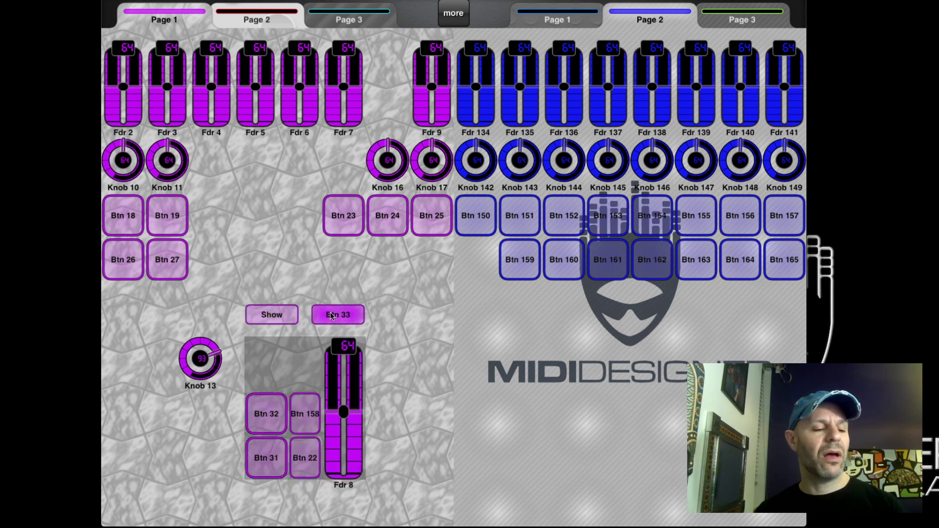
click(331, 317)
click(332, 318)
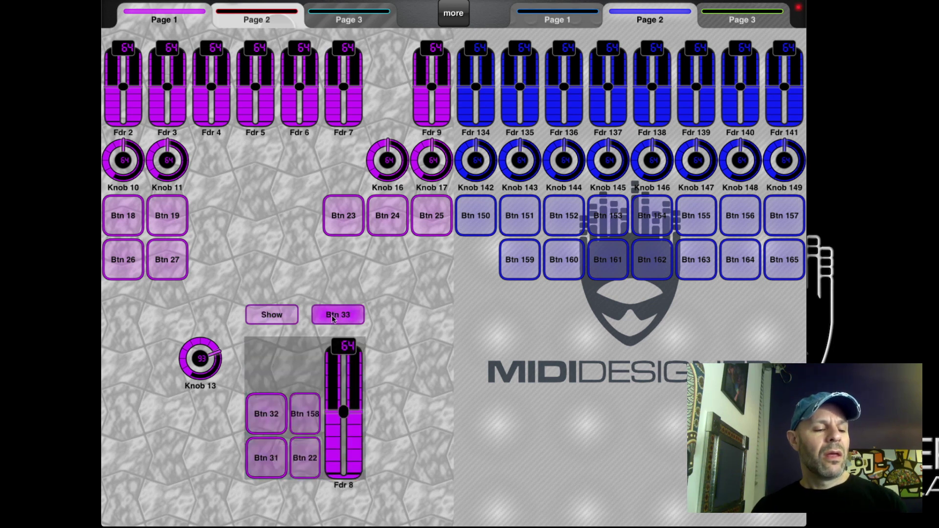
click(332, 318)
click(327, 318)
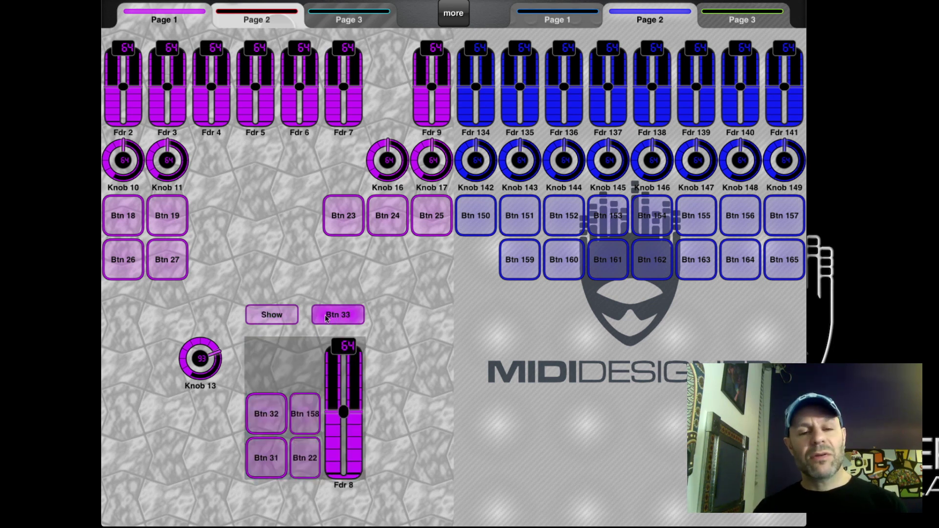